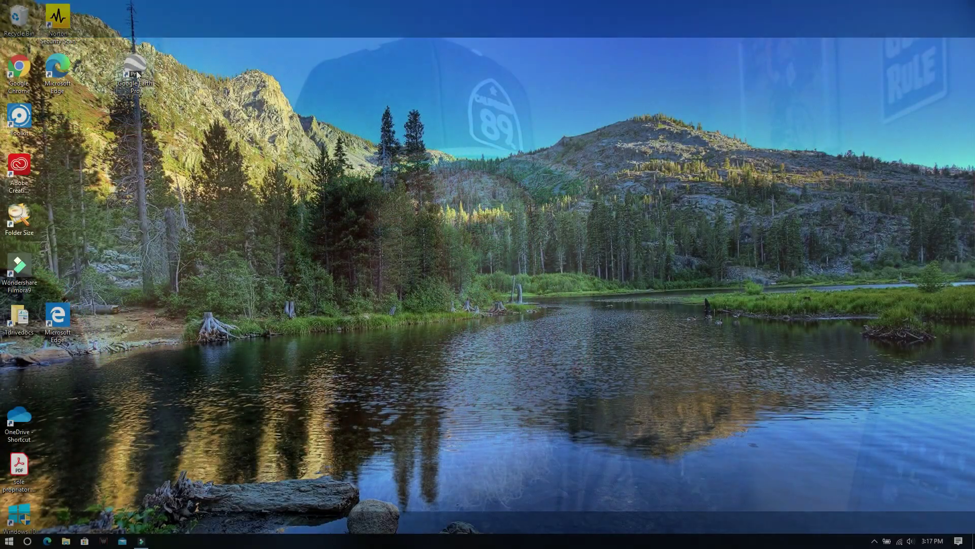
Open Google Earth Pro and rotate the globe to look over North America.
double_click(135, 69)
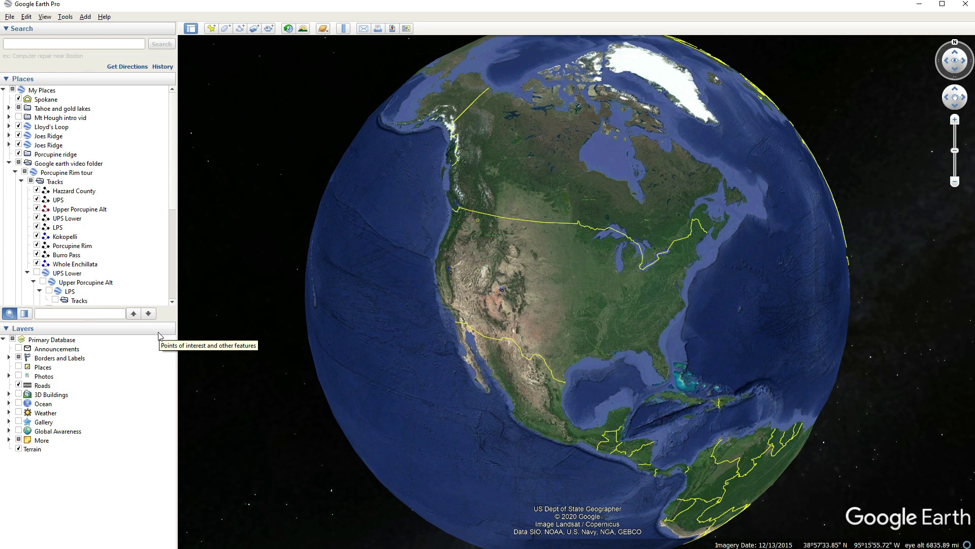
drag(554, 468, 629, 410)
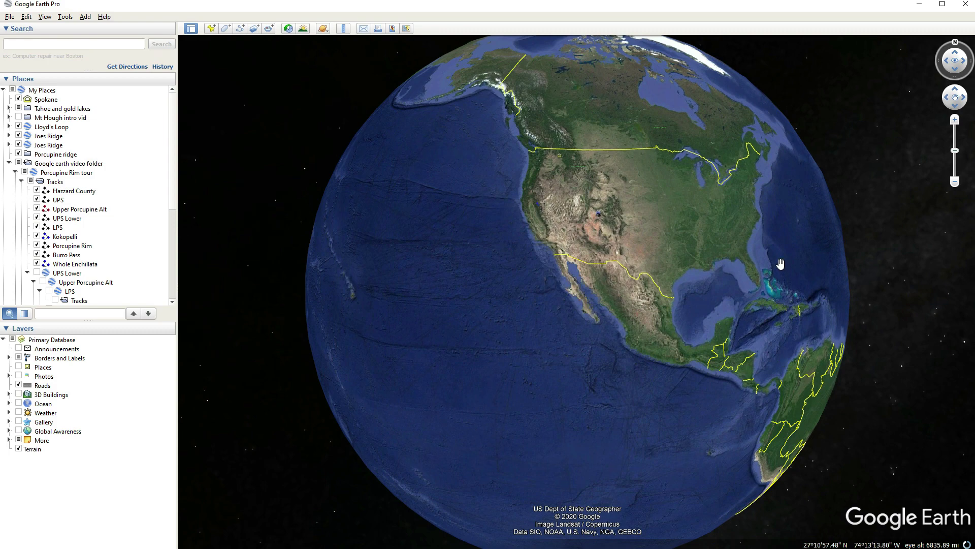
drag(781, 265, 328, 315)
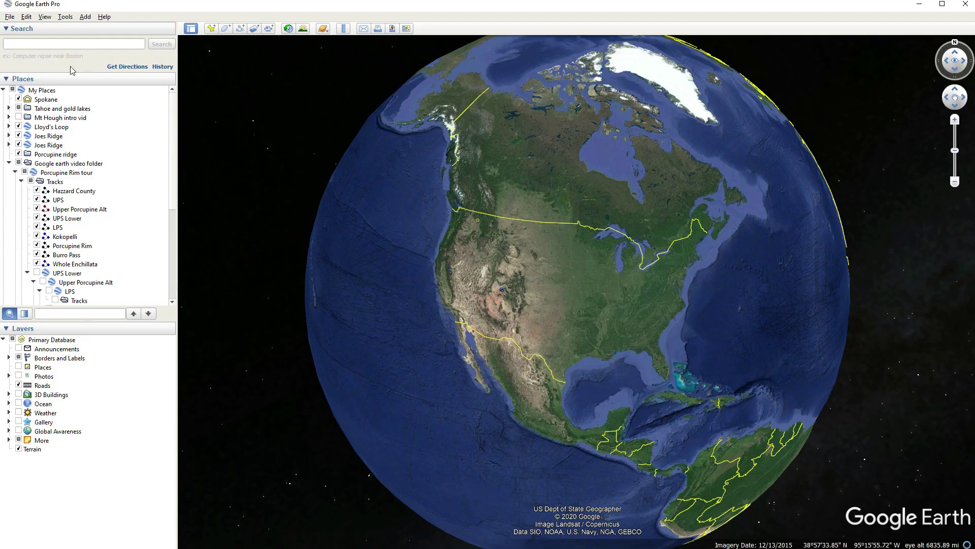
Open the GPS import settings and start a Garmin import of waypoints, tracks and routes as KML Tracks.
click(66, 17)
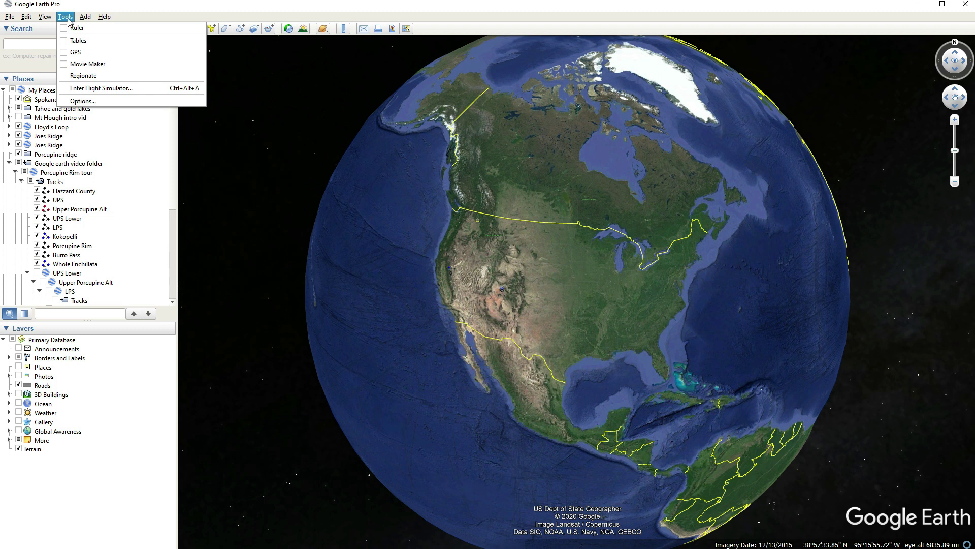
click(64, 52)
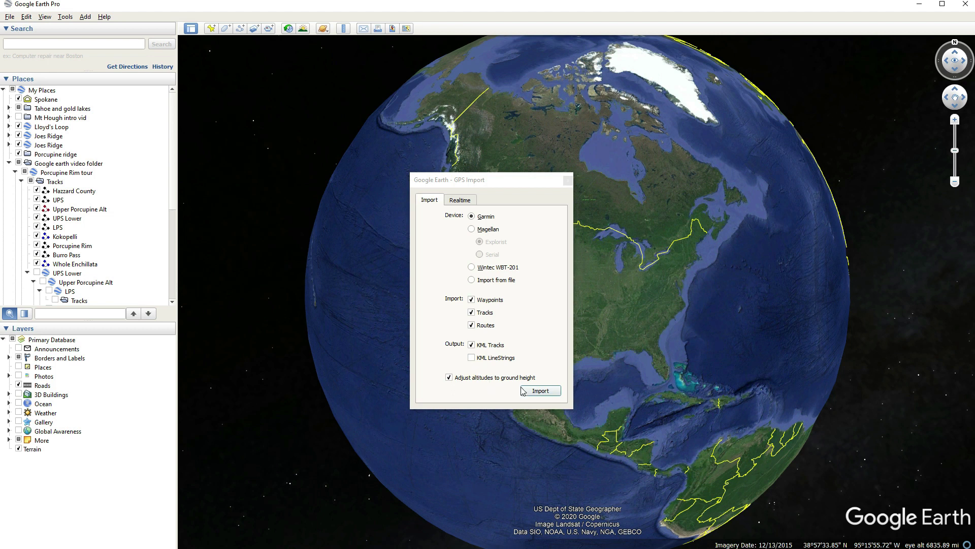
click(536, 392)
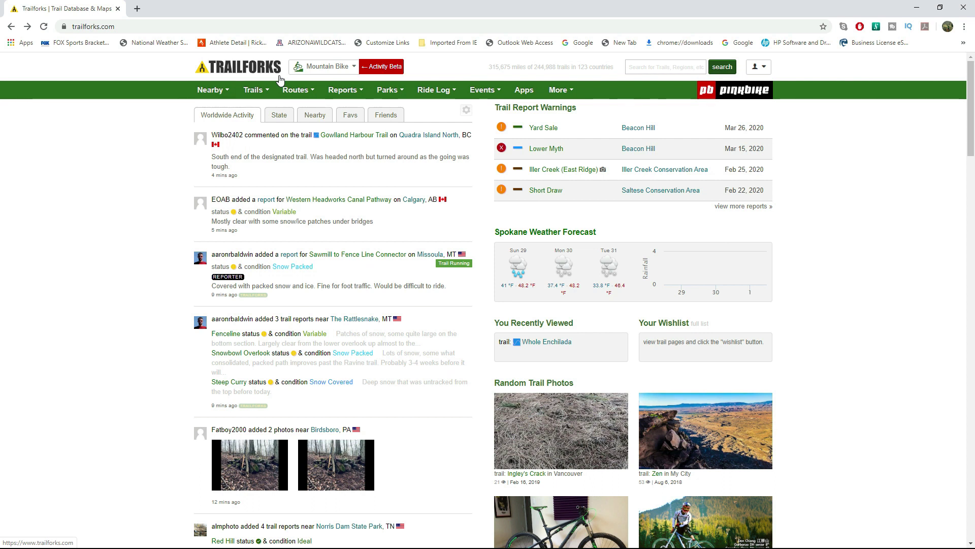
Search Trailforks for "moonlight" and open the Moonlight Meadows trail page for Moab, UT.
click(648, 67)
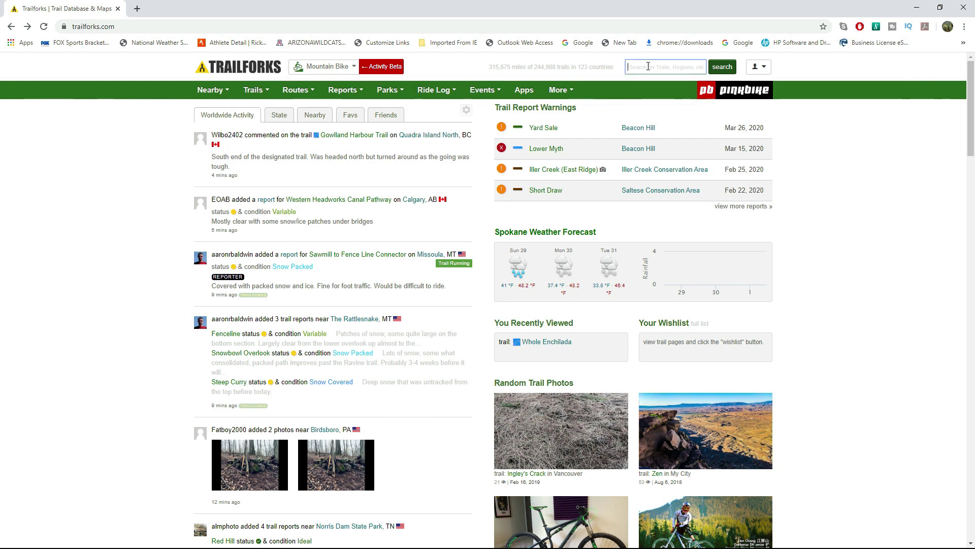
text(moonlight)
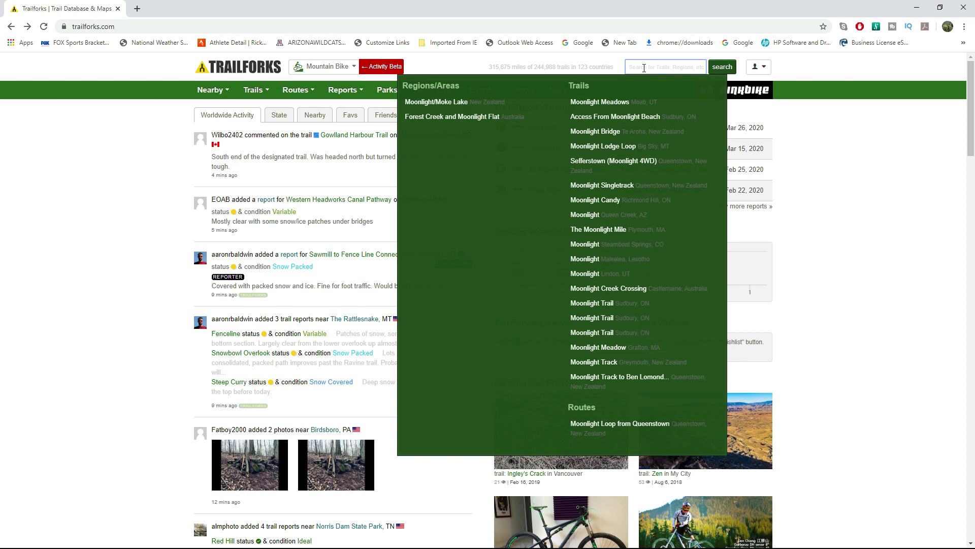
click(620, 104)
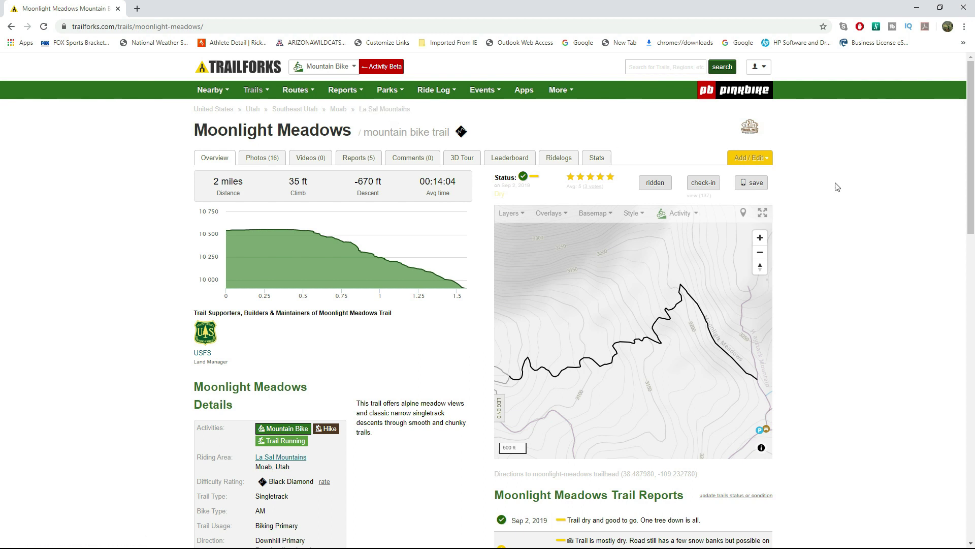
Open the download page for the Moonlight Meadows trail and display its GPX / KML file options.
scroll(819, 263, down, 13)
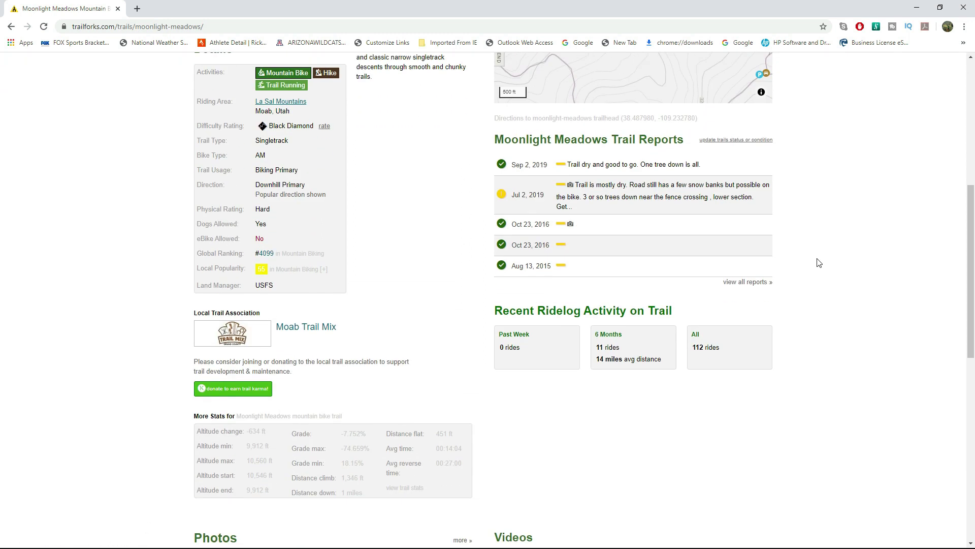
scroll(819, 262, down, 3)
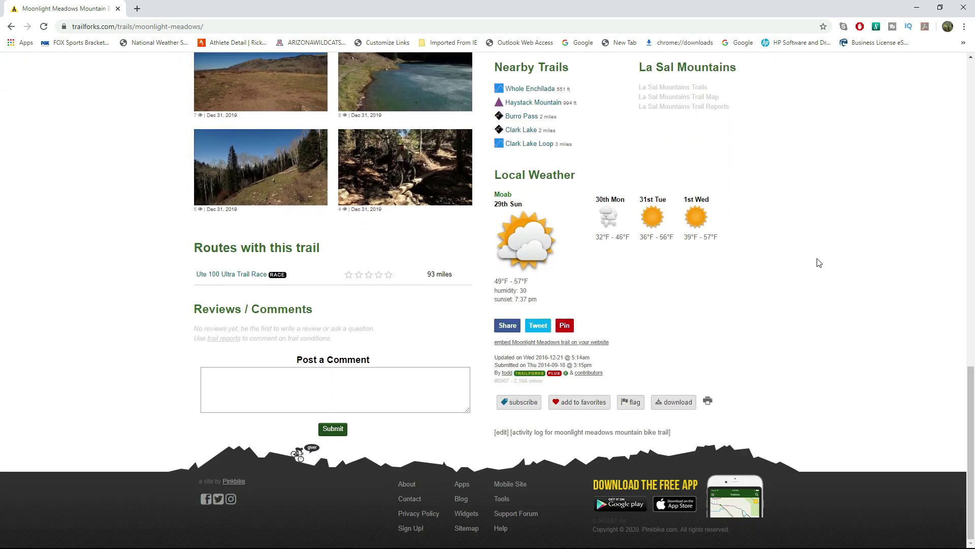
click(668, 403)
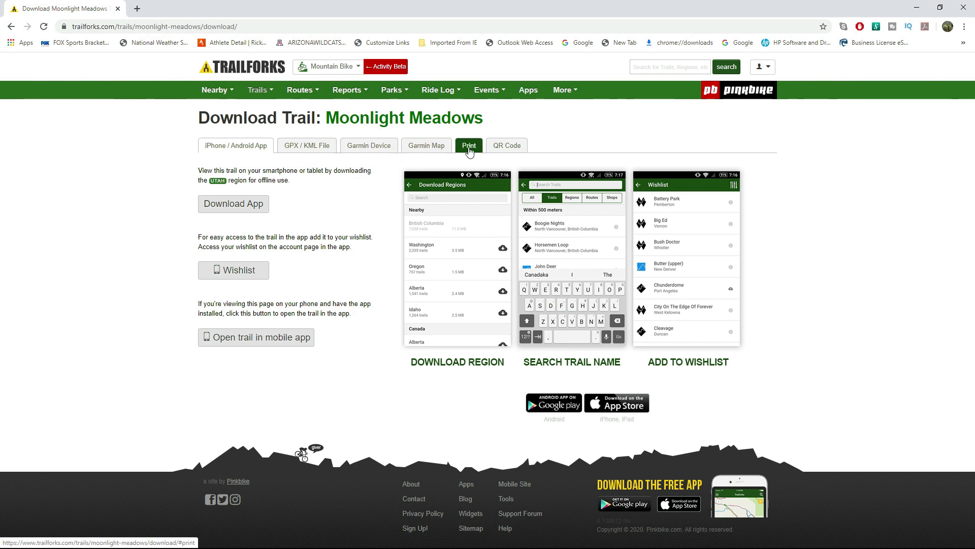
click(316, 149)
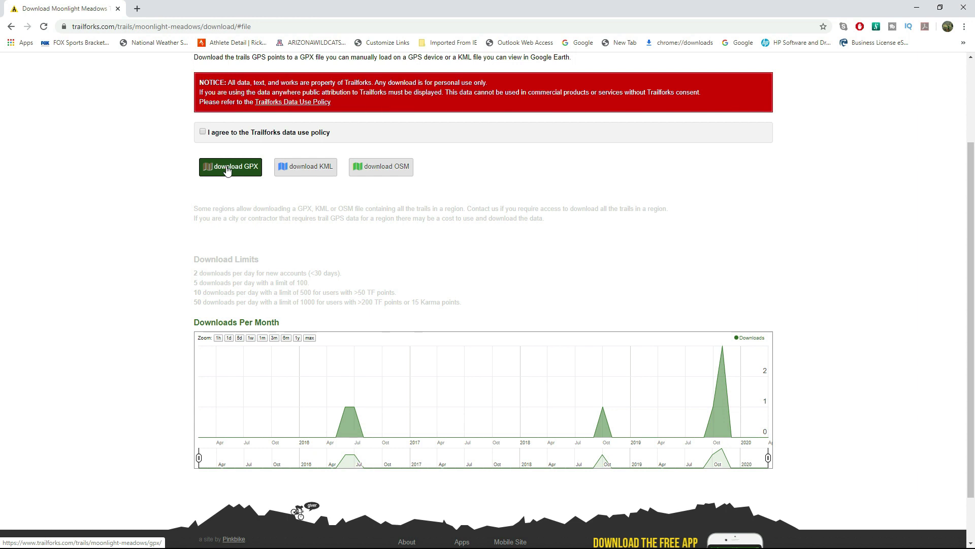
Agree to the Trailforks data use policy, download the Moonlight Meadows KML file and open it in Google Earth.
click(319, 170)
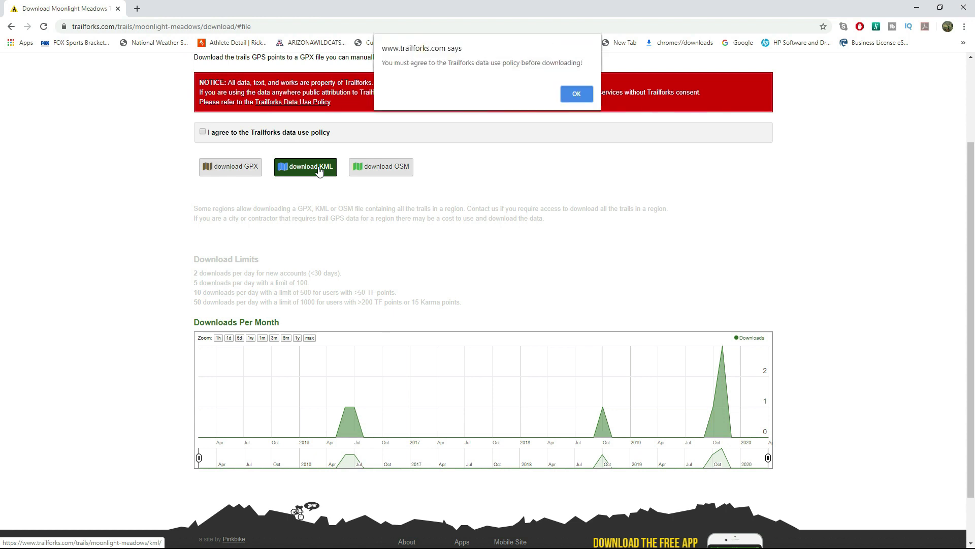
click(591, 95)
click(207, 133)
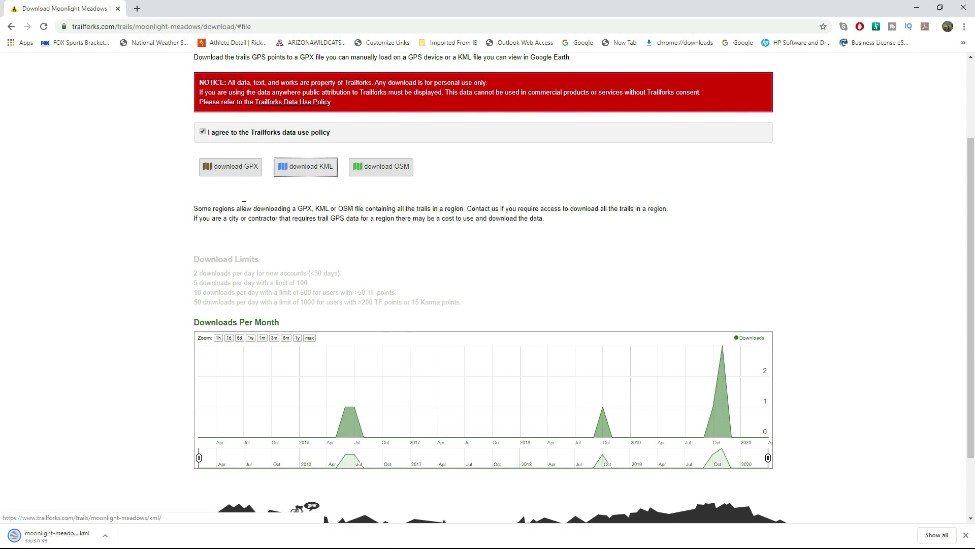
click(62, 536)
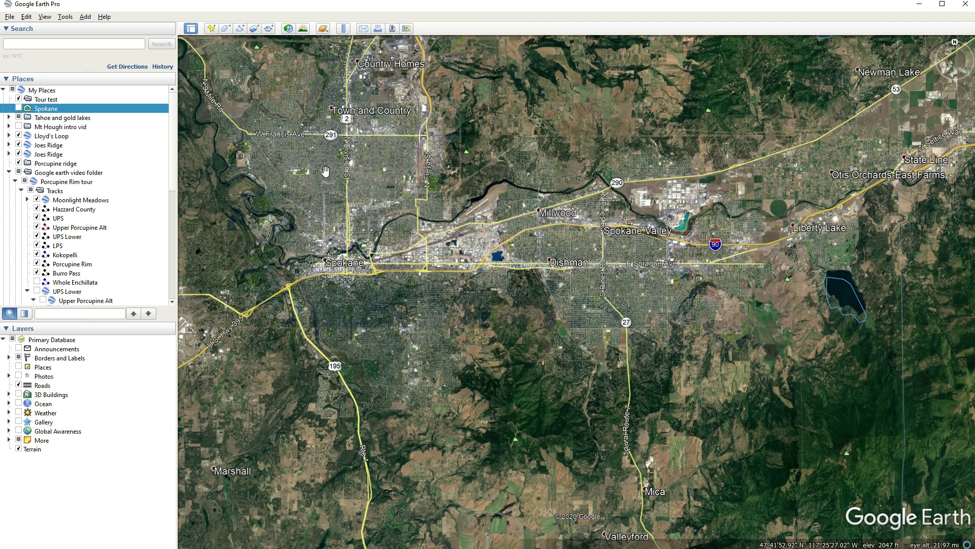
Examine the dirt trails on the wooded hill northeast of Spokane, around the hilltop tower buildings.
key(Up)
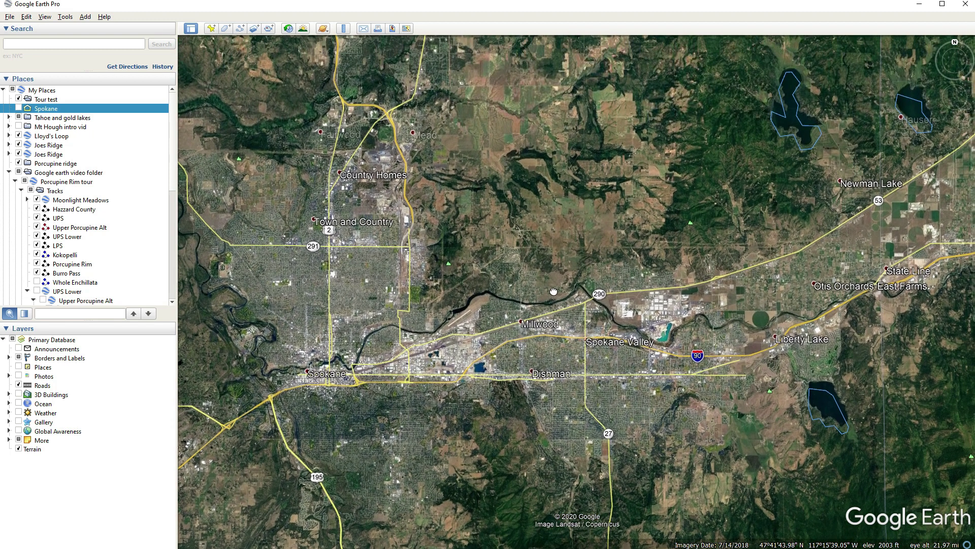
drag(504, 284, 579, 271)
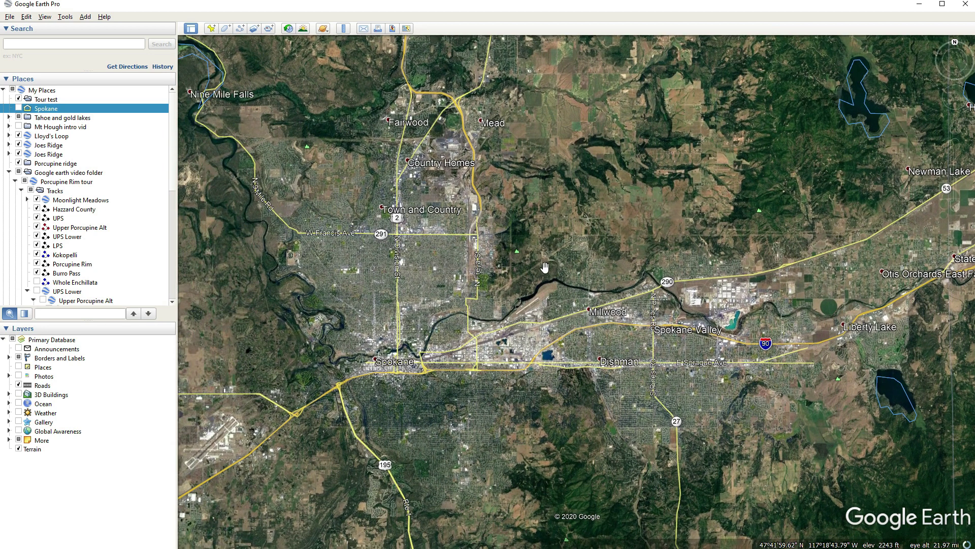
scroll(544, 267, up, 5)
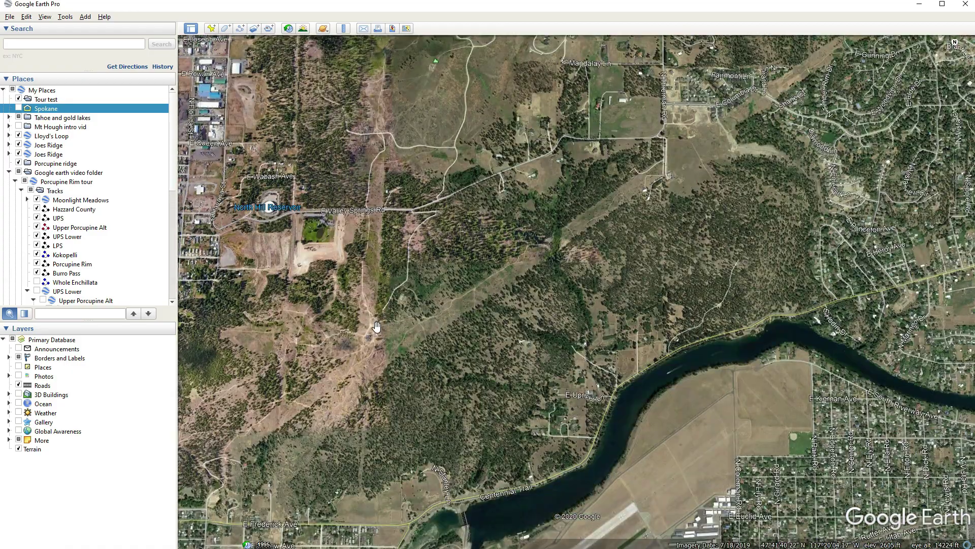
scroll(377, 326, up, 3)
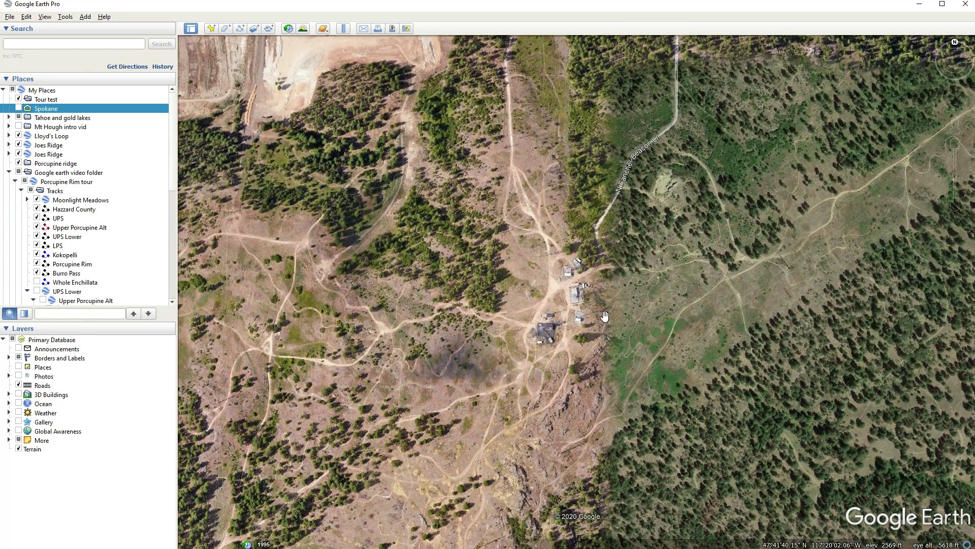
drag(795, 250, 661, 259)
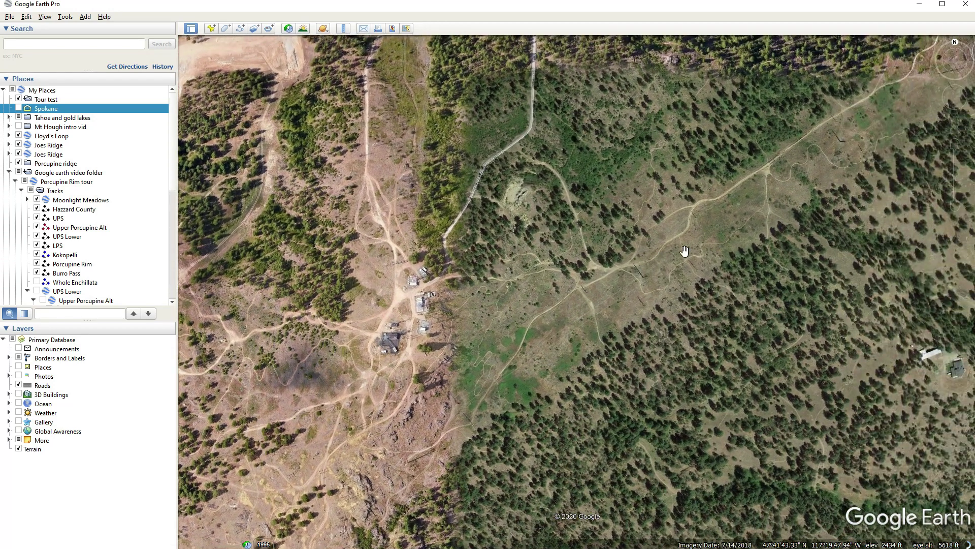
drag(729, 228, 655, 253)
mouse_move(766, 196)
mouse_down()
mouse_move(686, 234)
mouse_move(777, 200)
mouse_up()
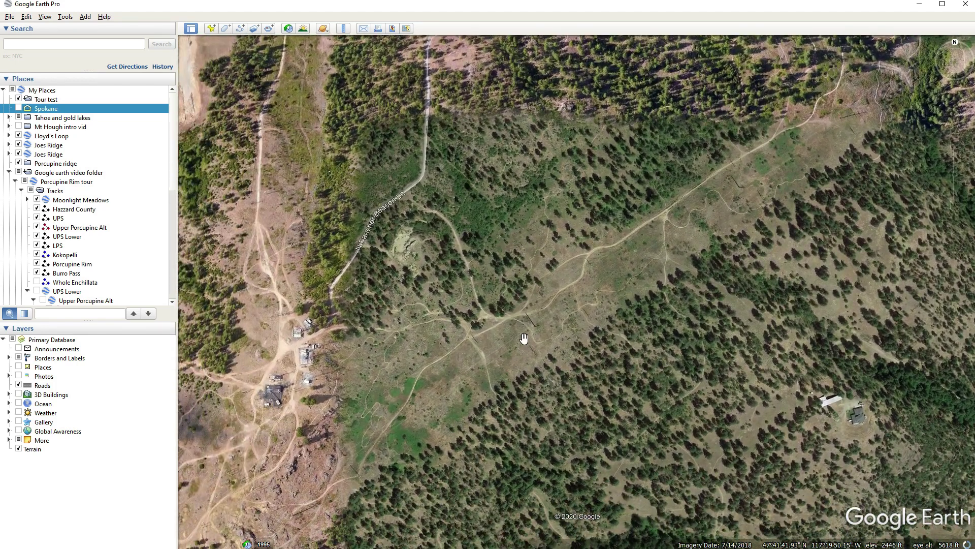
drag(398, 396, 403, 359)
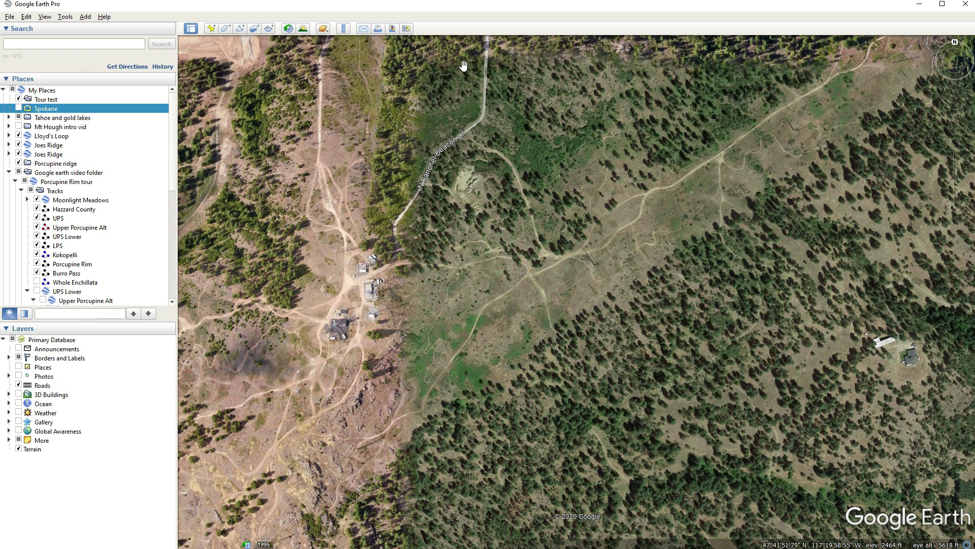
Start a multi-point Ruler path in miles at the trail beside the hilltop towers, viewed up close.
click(345, 32)
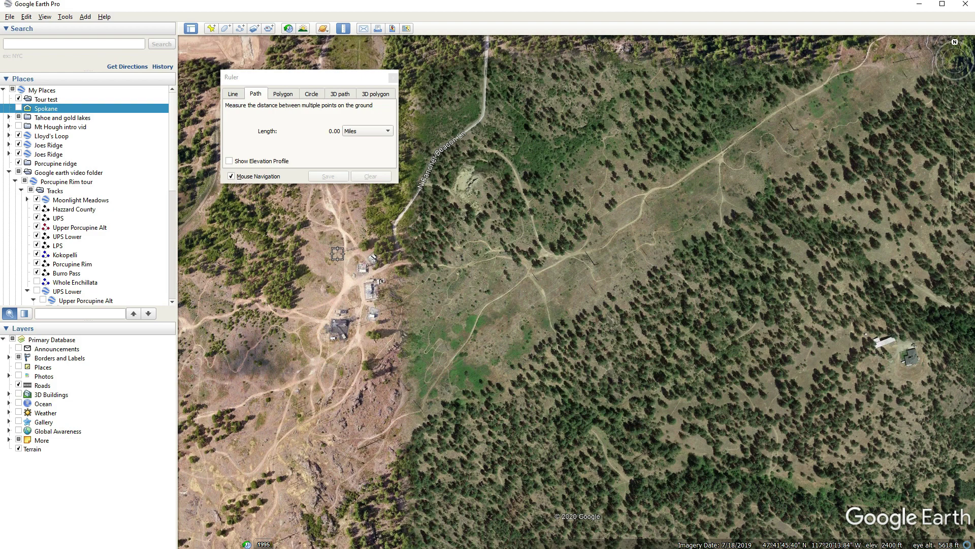
drag(599, 201, 553, 313)
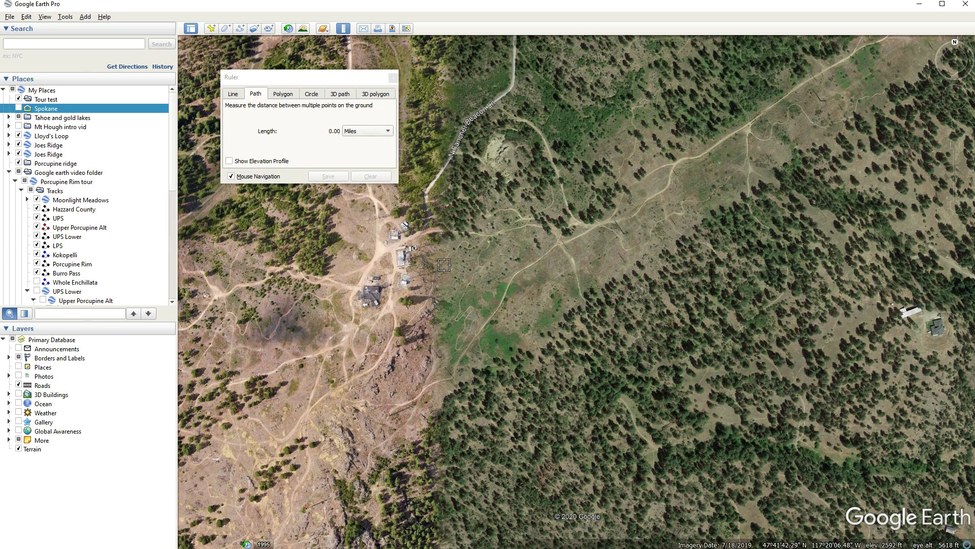
click(433, 291)
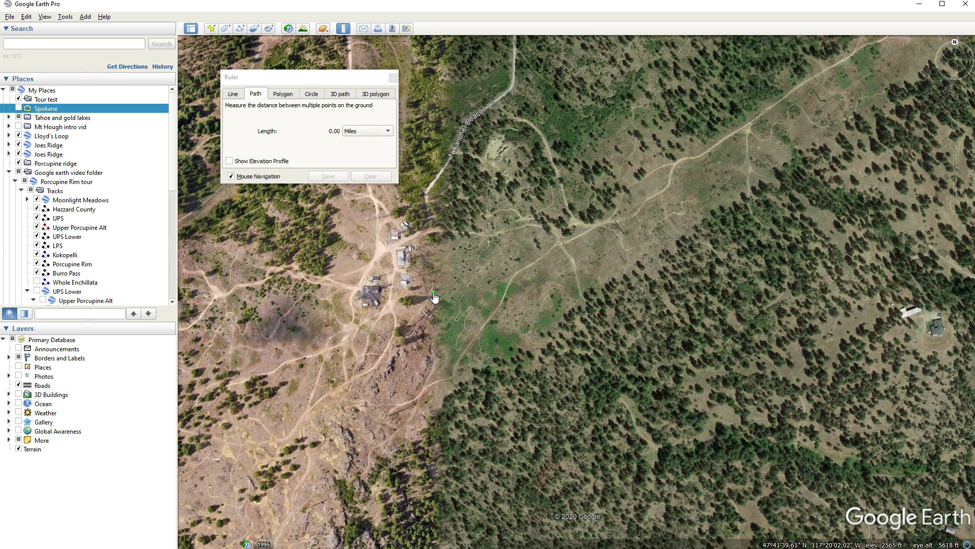
scroll(434, 298, up, 5)
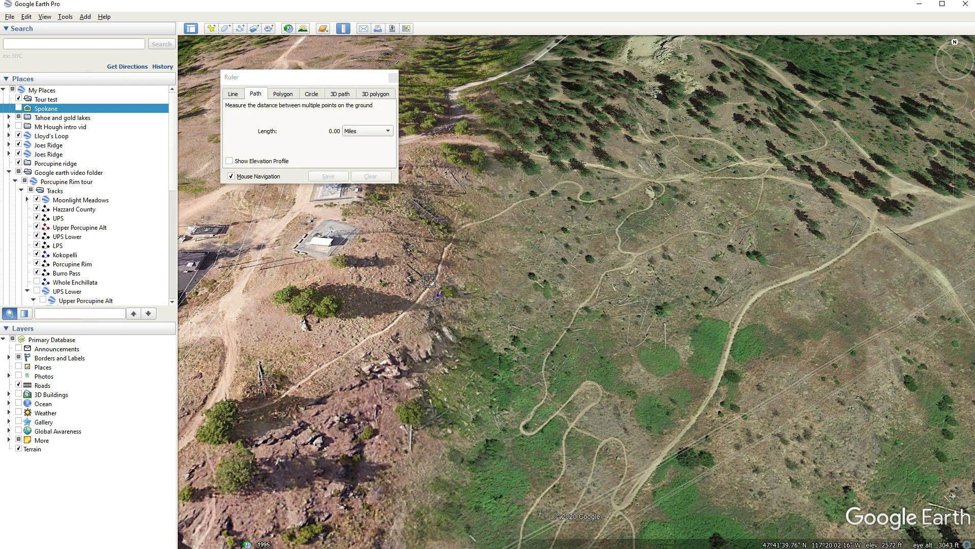
click(958, 73)
drag(958, 74, 958, 74)
click(951, 48)
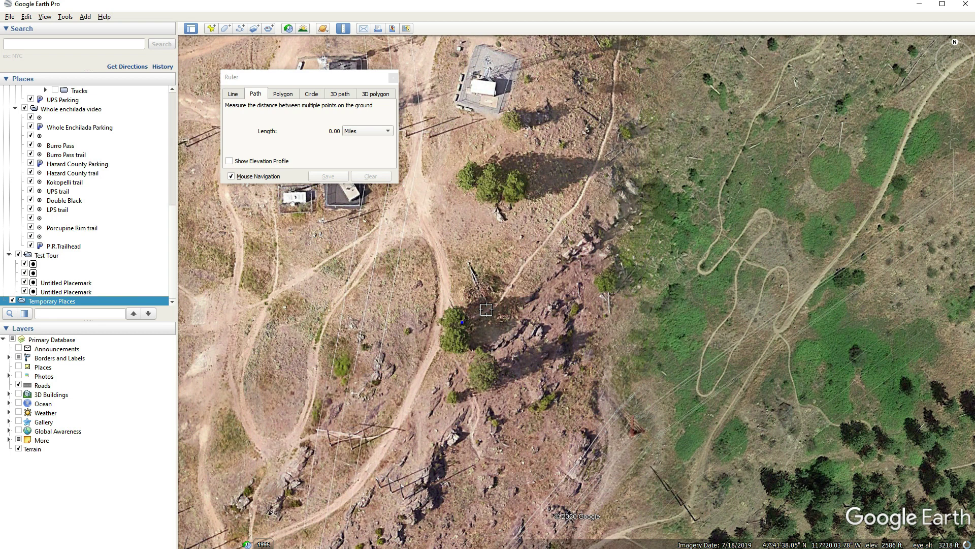
Trace the trail with path points from the trees south of the towers northeast past the rocky slope.
click(486, 309)
click(505, 292)
click(517, 274)
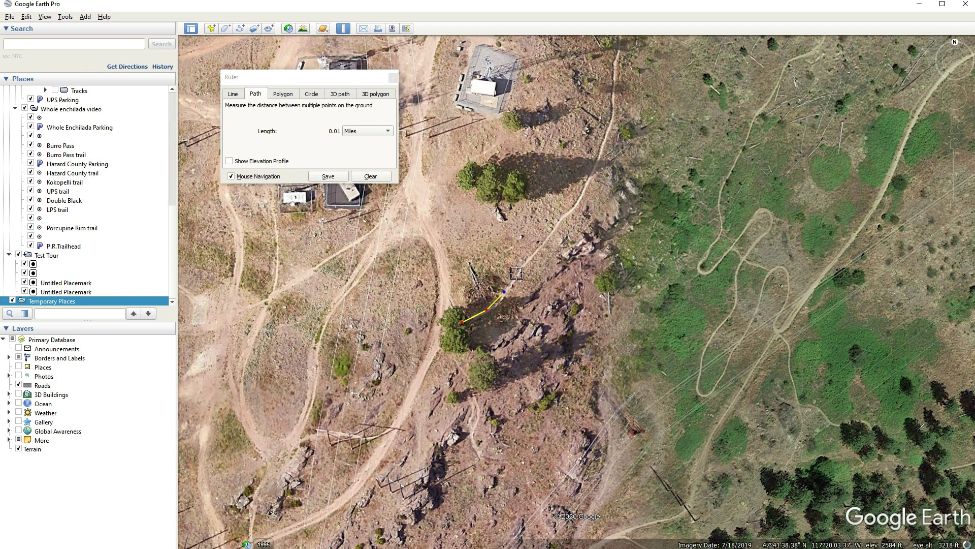
click(536, 252)
click(549, 232)
click(563, 214)
click(578, 202)
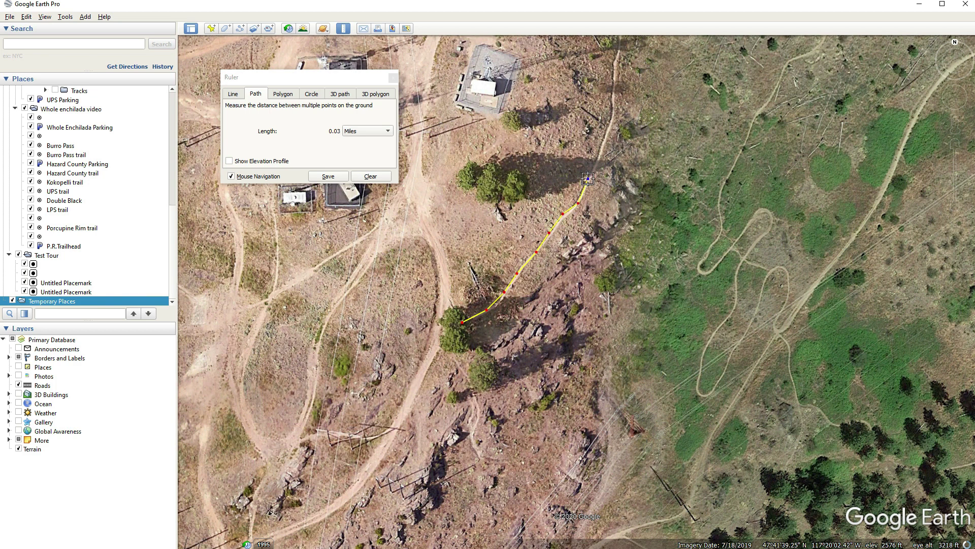
click(601, 149)
click(612, 124)
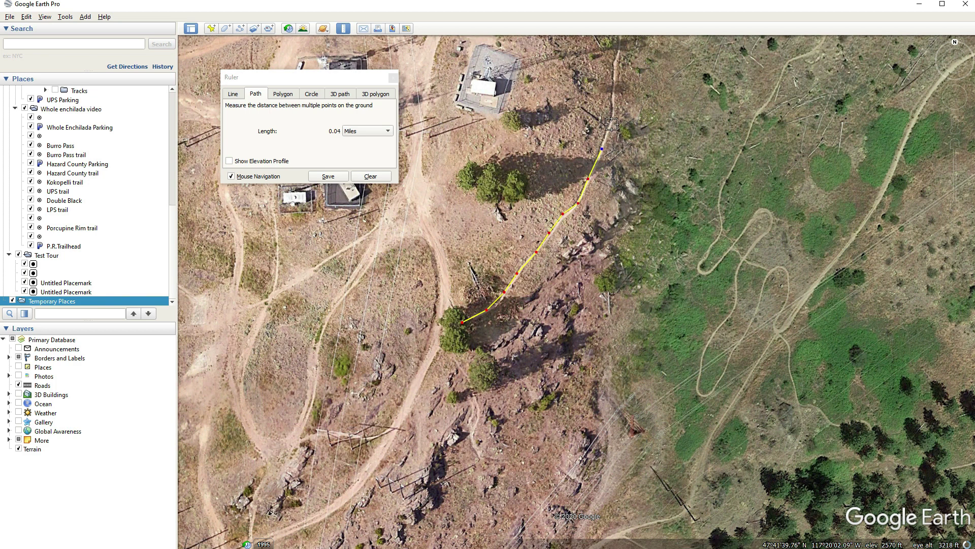
Continue tracing the trail with path points north past the tower buildings and northeast down the slope to the wooded hillside.
drag(613, 95, 606, 255)
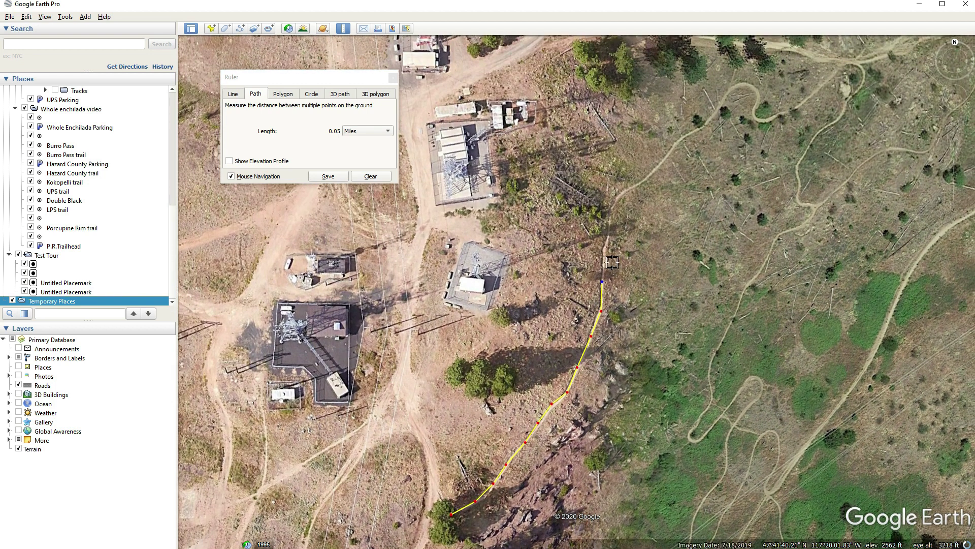
click(608, 229)
click(610, 208)
click(615, 197)
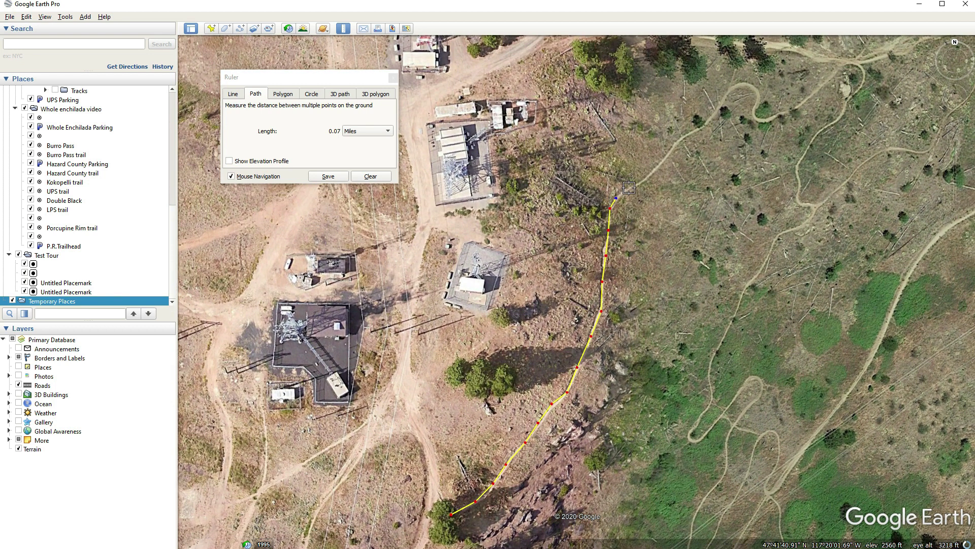
click(629, 188)
click(643, 179)
click(658, 171)
click(672, 147)
click(690, 133)
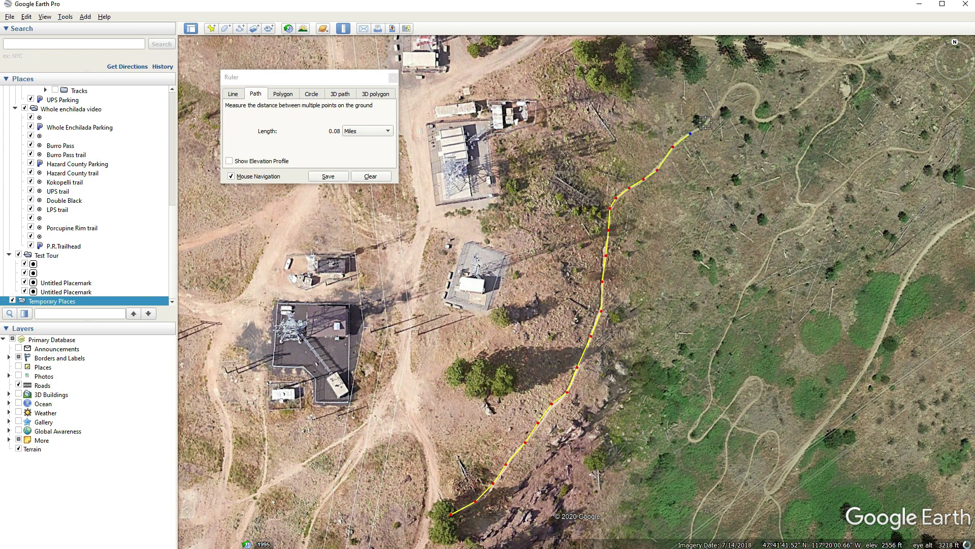
click(706, 123)
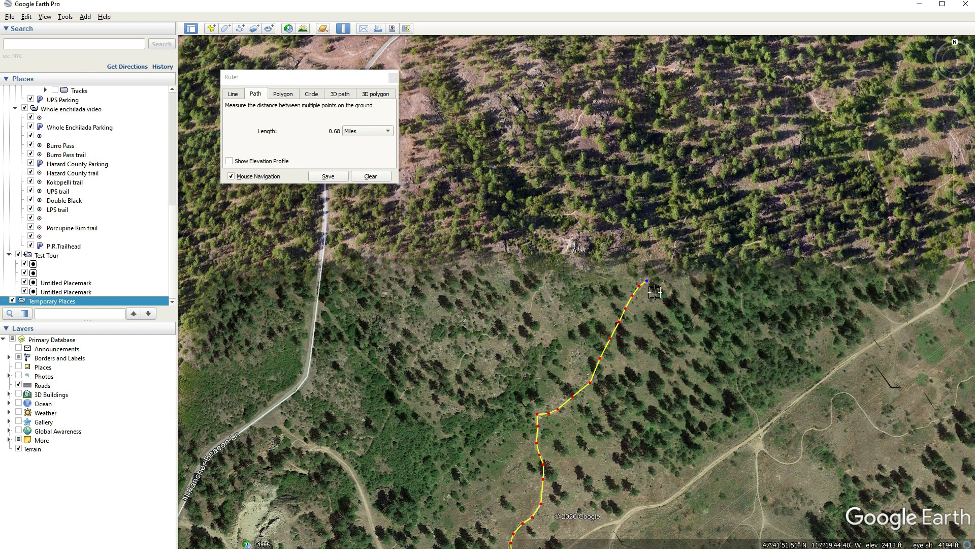
drag(656, 292, 589, 385)
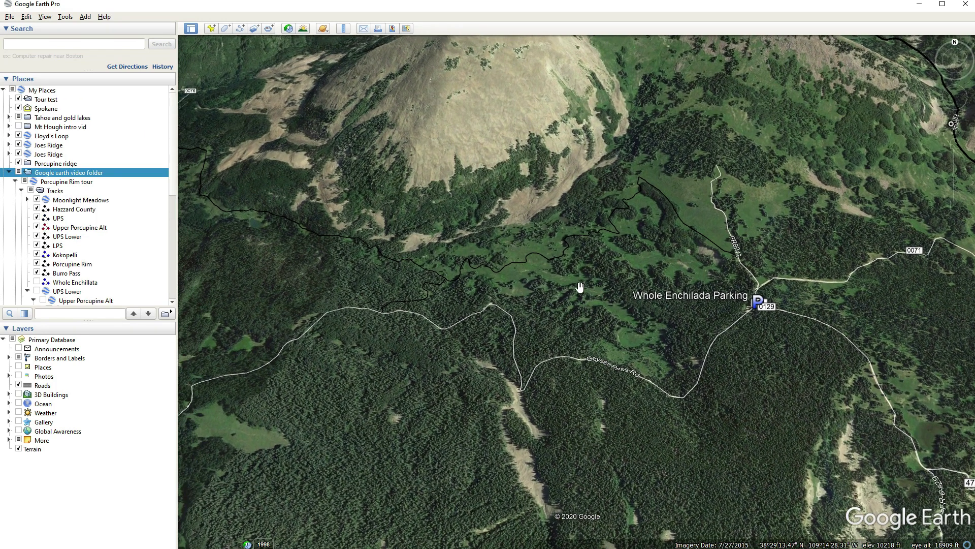
Create a folder named Test Tour under My Places.
right_click(40, 91)
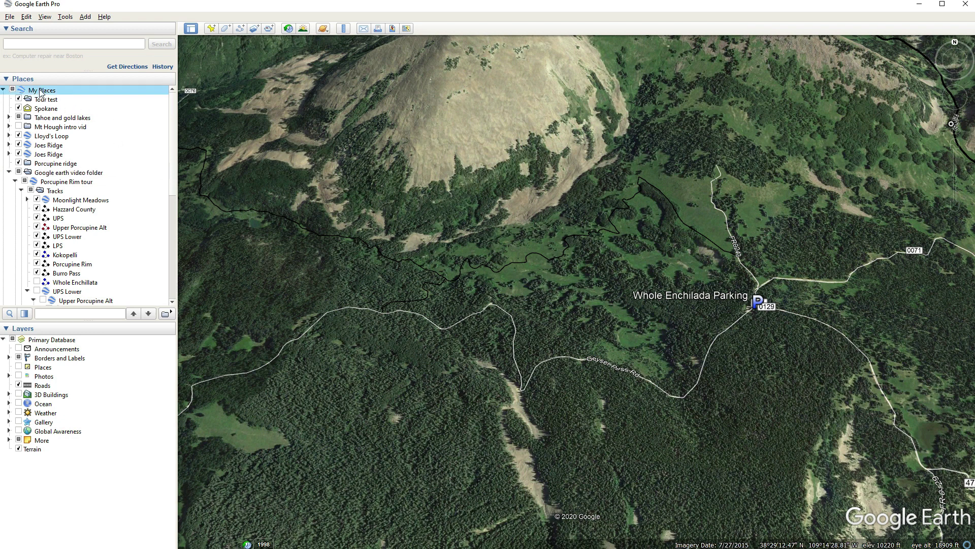
mouse_move(56, 96)
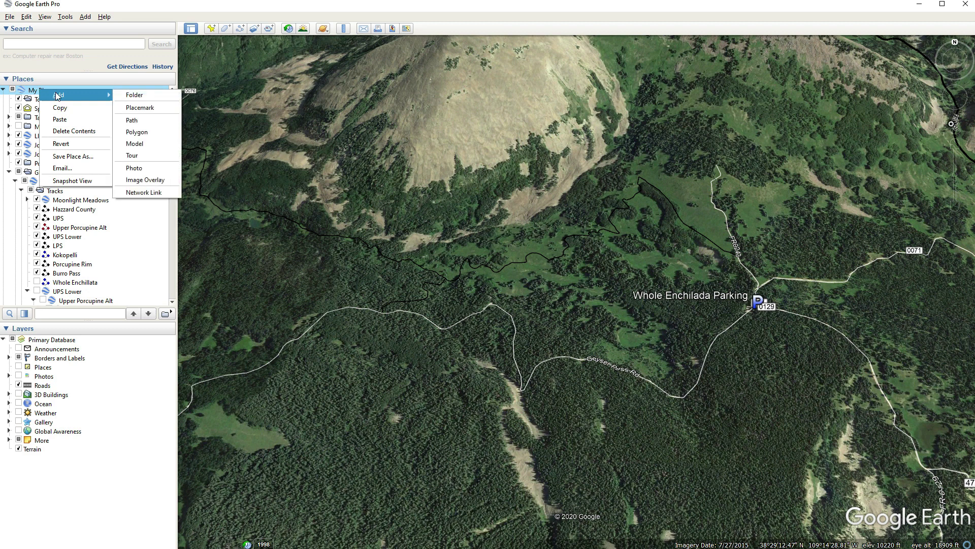
click(133, 95)
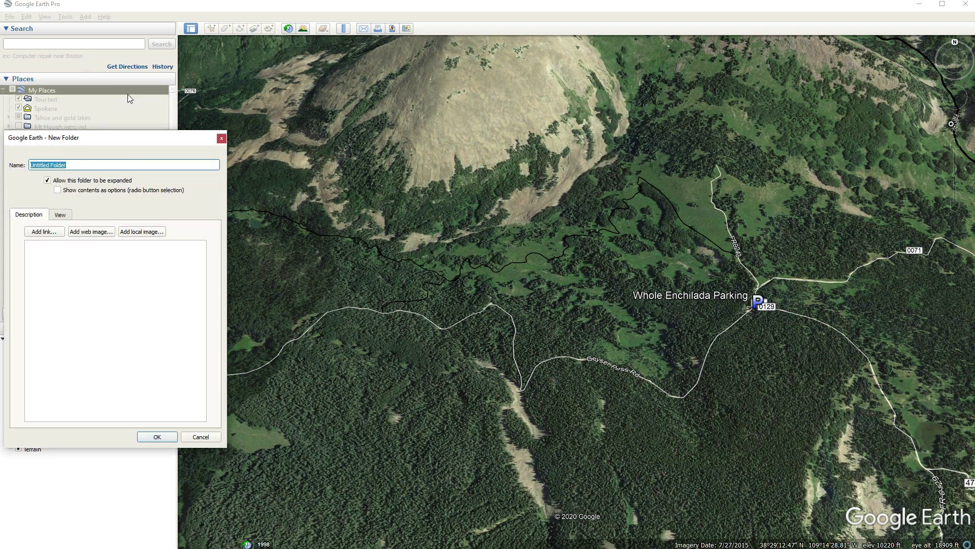
text(Test Tour)
click(156, 438)
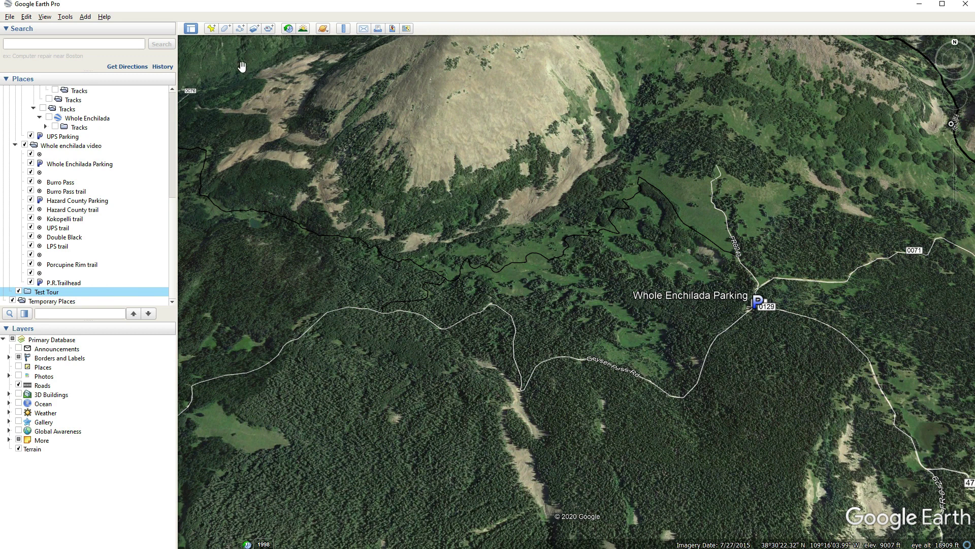
Add a placemark at the trail's sharp bend northwest of Whole Enchilada Parking, at 38°29'32.99"N, 109°14'15.48"W, and clear its name.
click(212, 29)
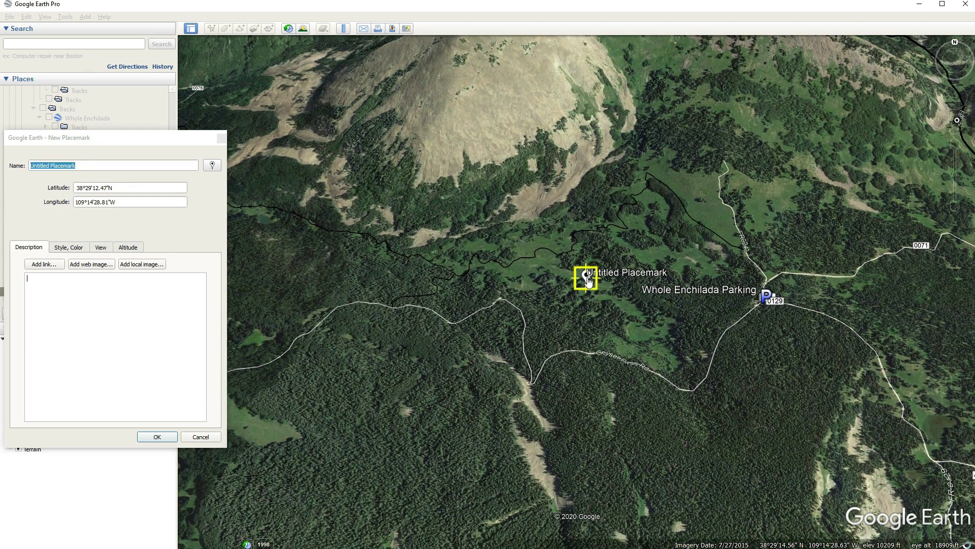
drag(587, 283, 651, 182)
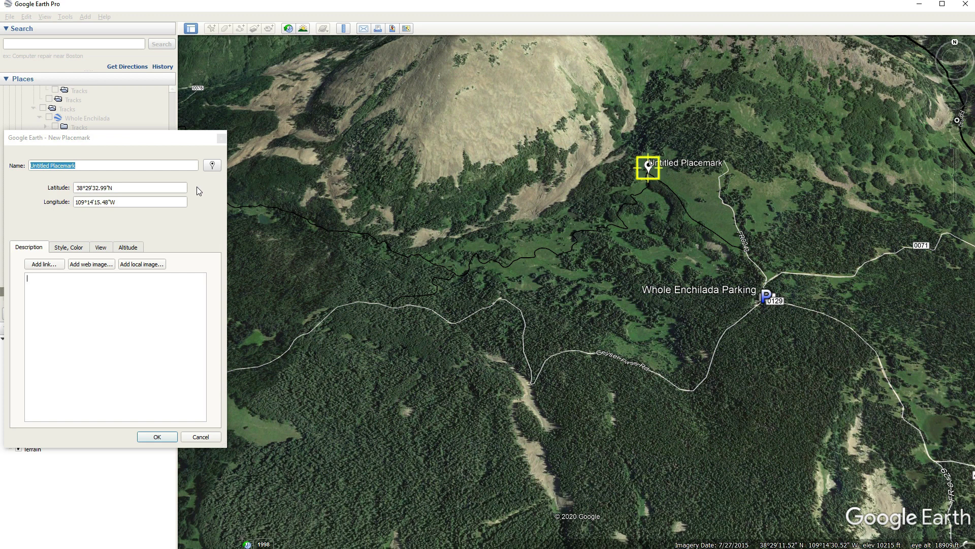
click(85, 166)
drag(40, 166, 26, 168)
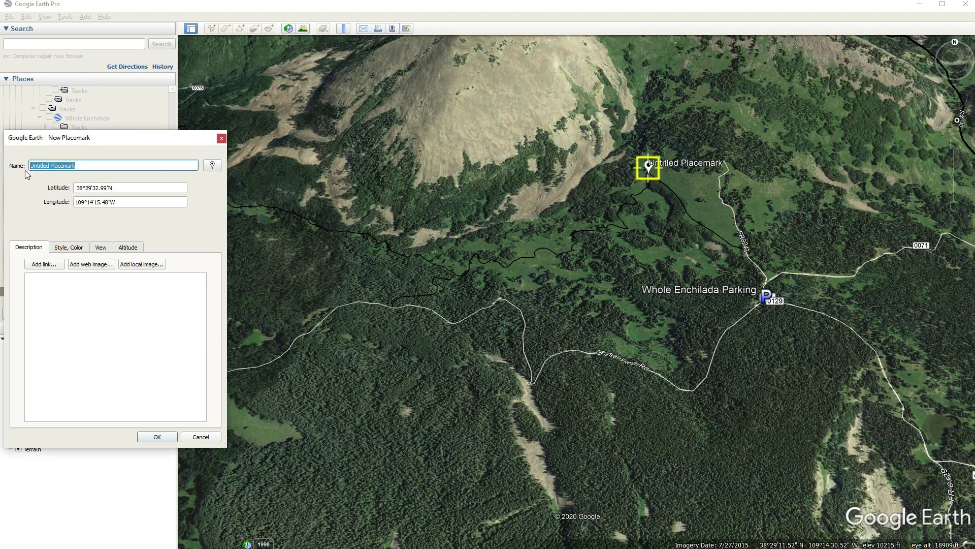
key(BackSpace)
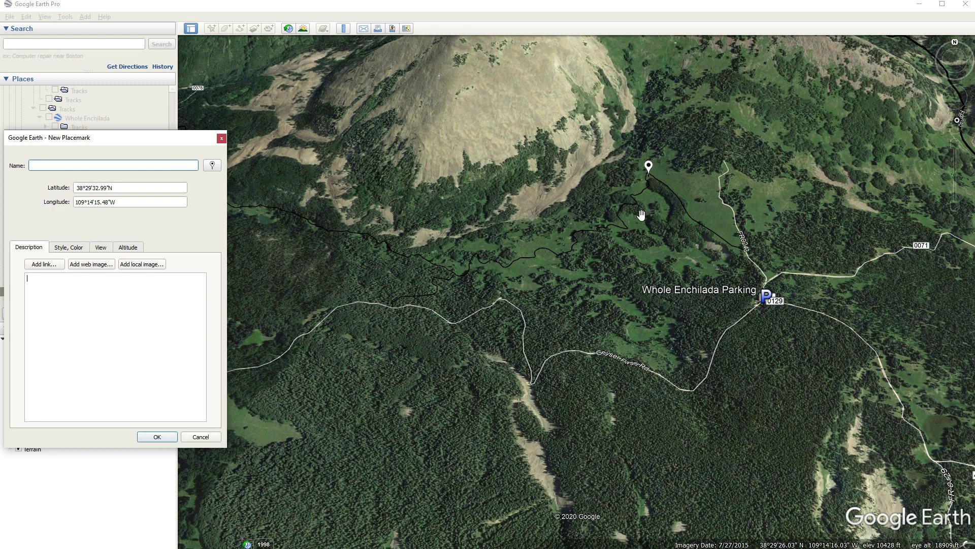
Save the placemark with a snapshot of a close, tilted view north over the trail bend, at 69° tilt and -6° heading.
drag(661, 220, 601, 316)
click(104, 249)
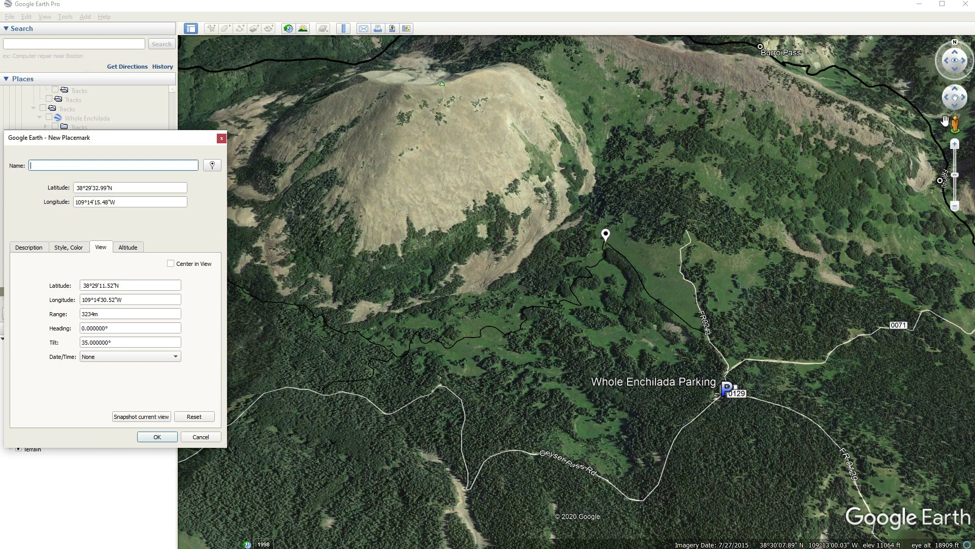
scroll(636, 254, up, 3)
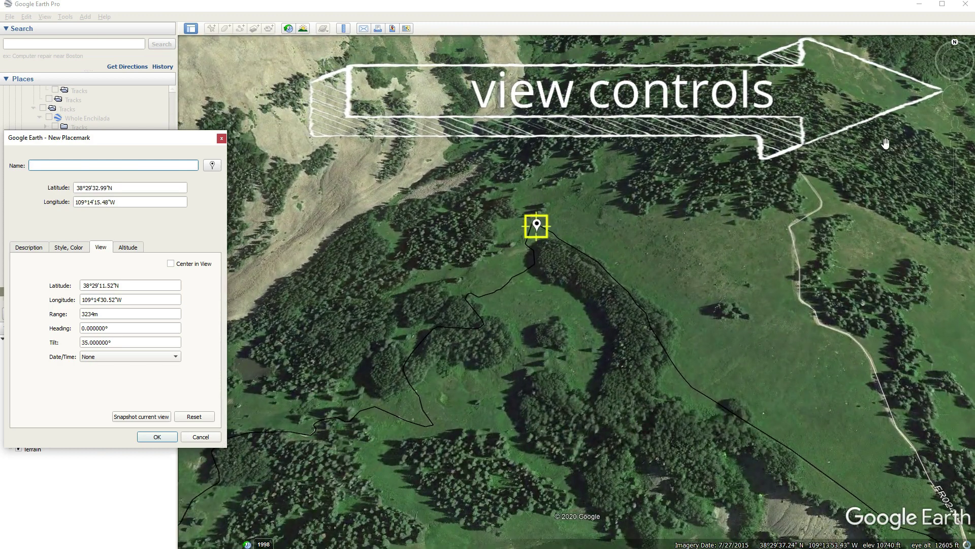
click(956, 53)
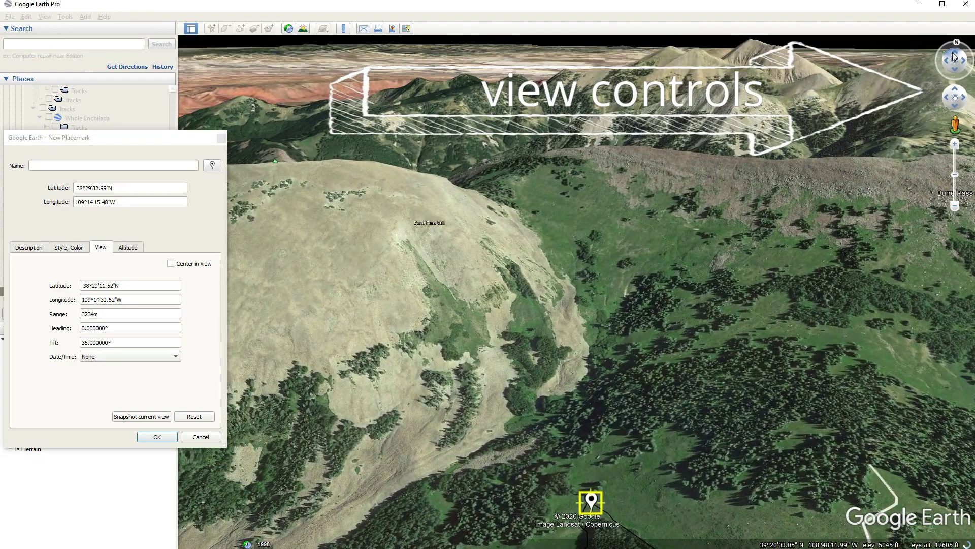
mouse_move(699, 337)
mouse_down()
mouse_move(766, 201)
mouse_move(740, 216)
mouse_move(718, 202)
mouse_up()
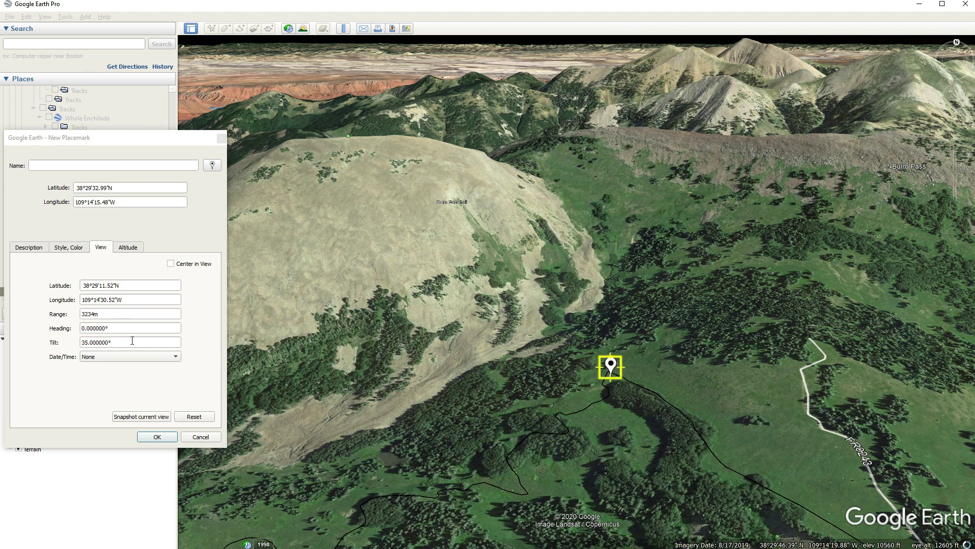
click(137, 418)
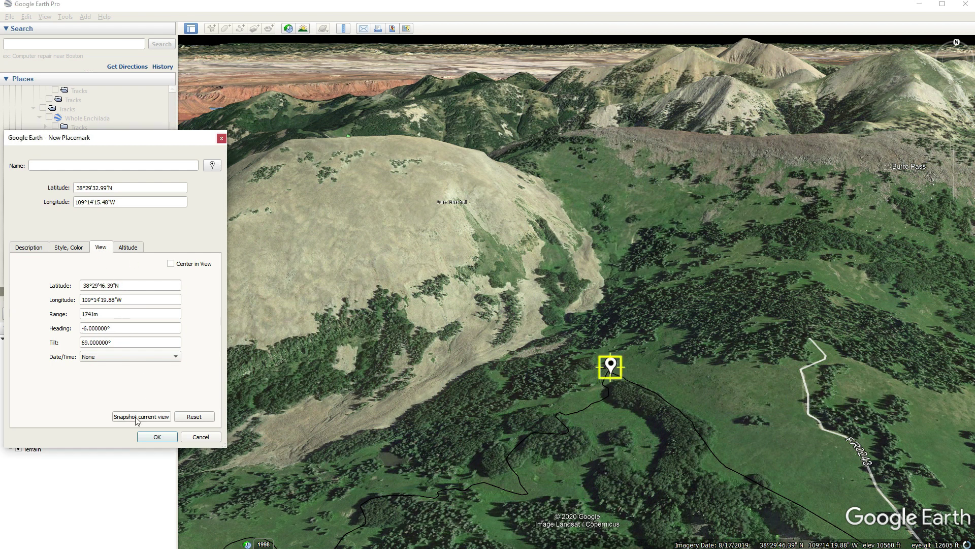
click(154, 437)
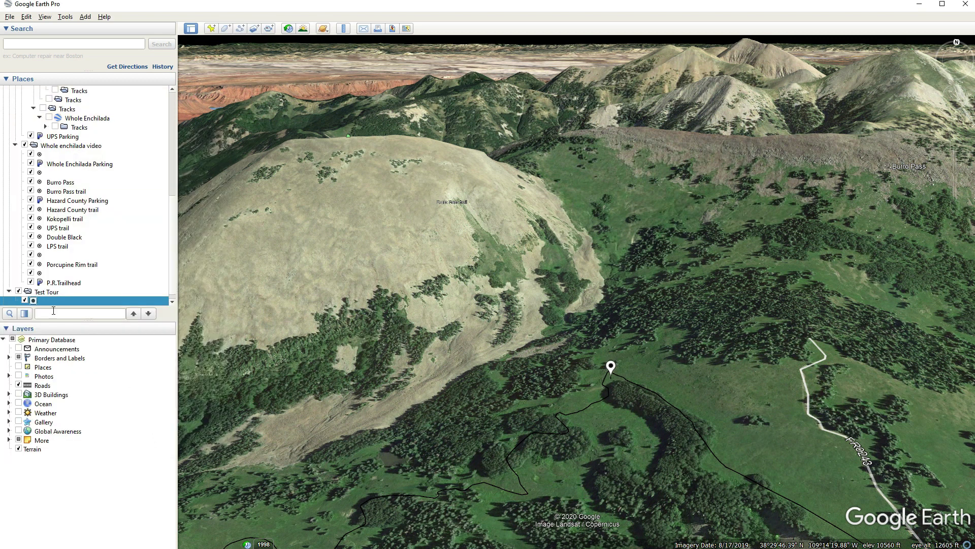
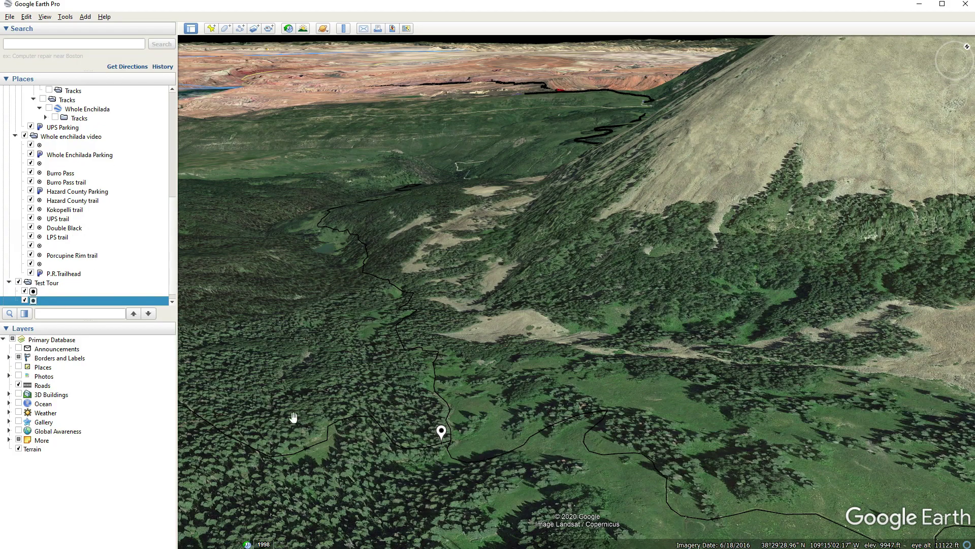
Add a placemark farther down the trail, just north of the small pond, at 38°29'35.62"N, 109°15'46.61"W.
drag(370, 331, 452, 450)
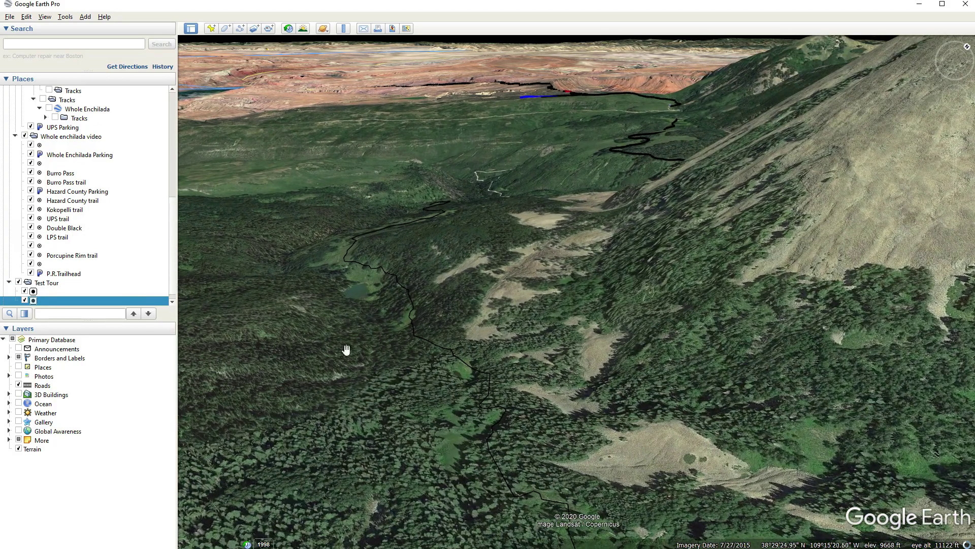
drag(344, 349, 442, 452)
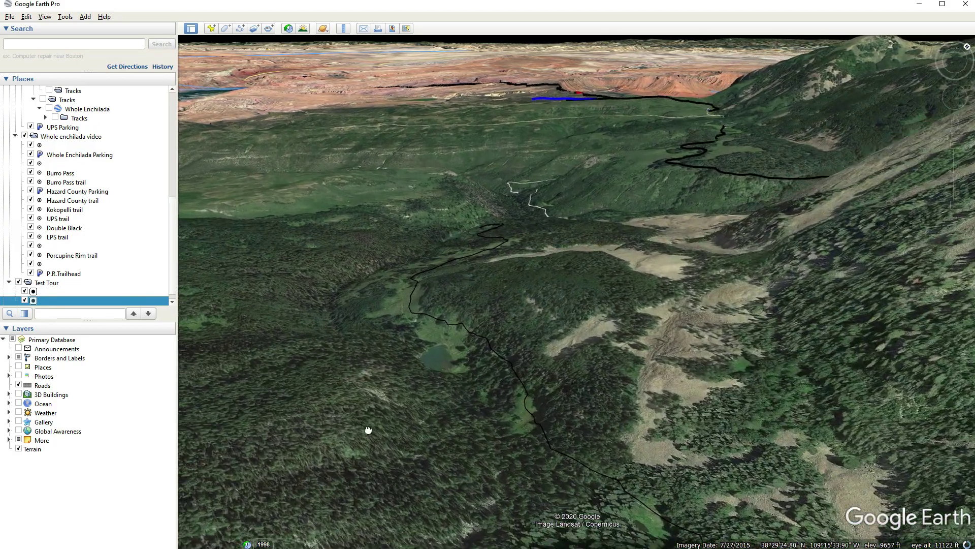
drag(369, 431, 372, 442)
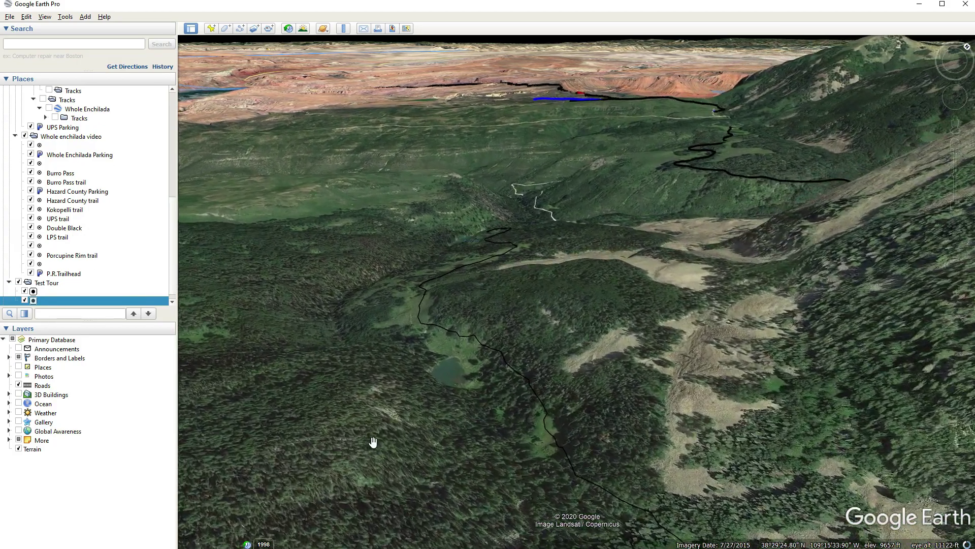
click(211, 28)
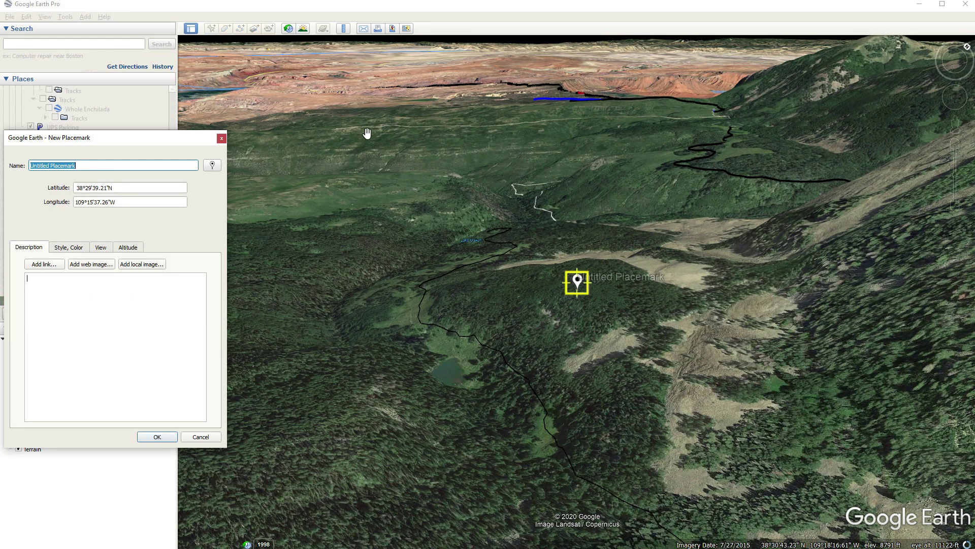
drag(577, 290, 444, 333)
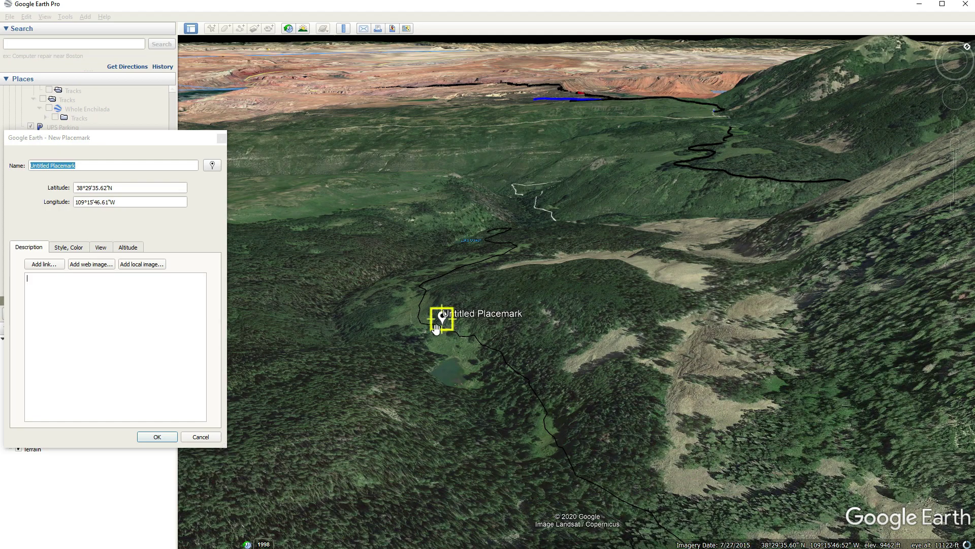
Save the pond placemark with a snapshot of the view down the valley, at 74° tilt and -21° heading.
mouse_move(944, 49)
mouse_down()
mouse_move(941, 94)
mouse_move(964, 135)
mouse_move(958, 62)
mouse_up()
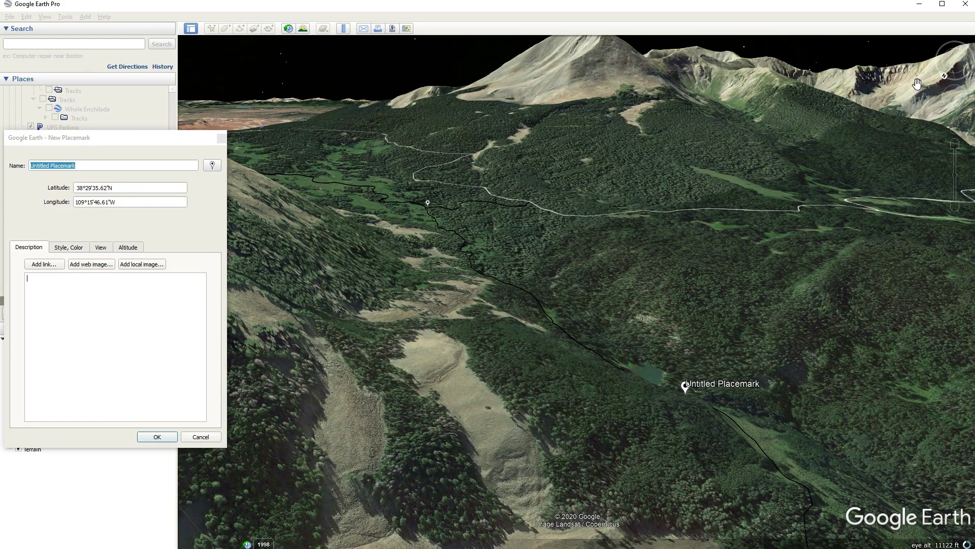
drag(937, 66, 1, 59)
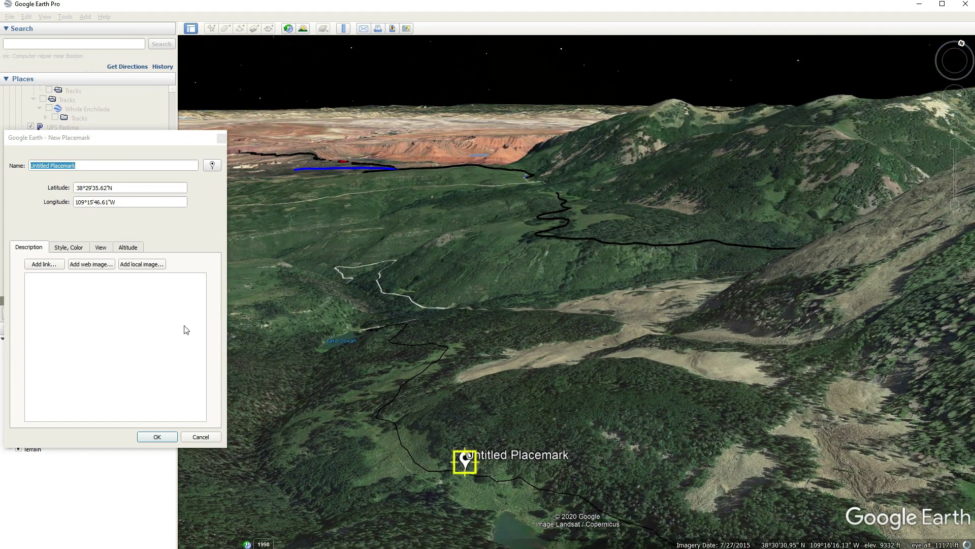
click(101, 247)
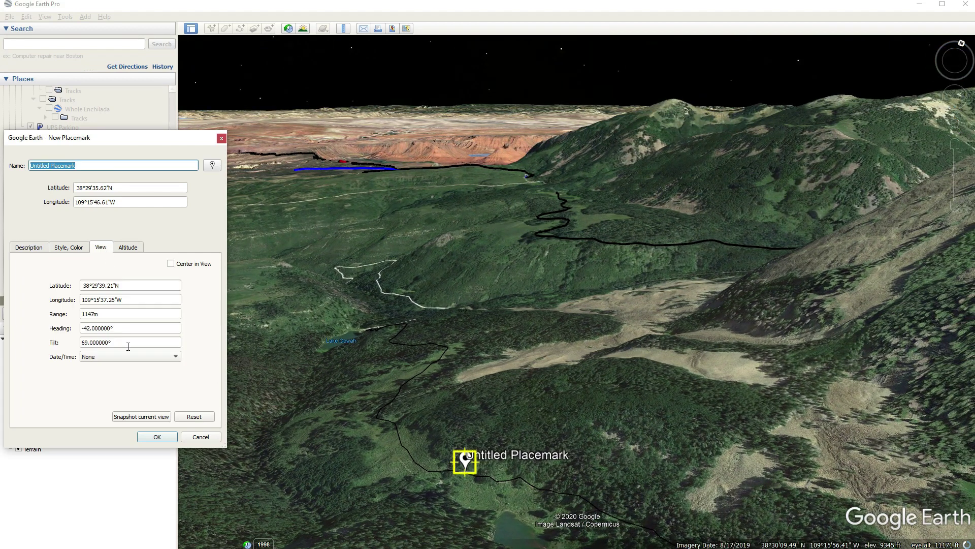
click(141, 416)
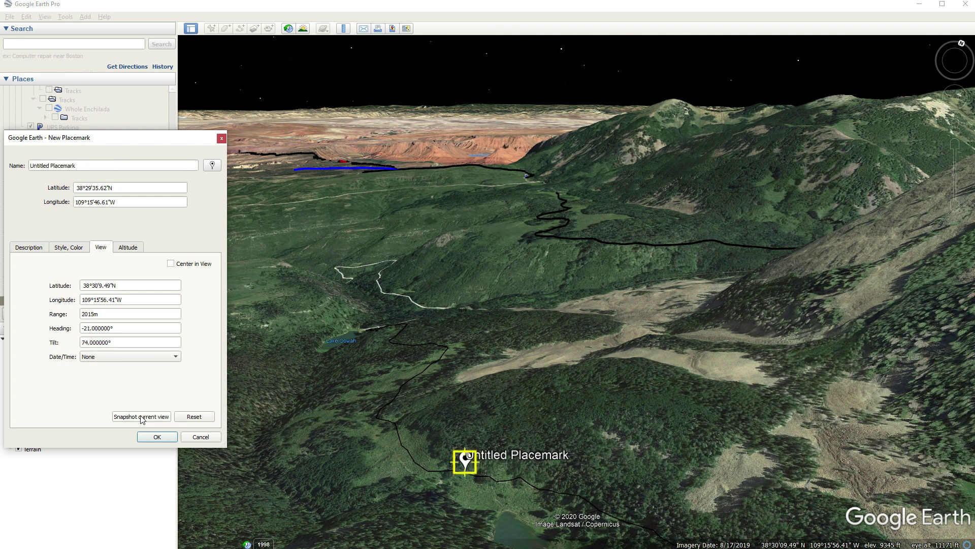
click(158, 437)
Place a placemark at the Lake Oowah end of the trail and save it with a snapshot of the view back toward the mountain.
mouse_move(359, 348)
mouse_down()
mouse_move(384, 393)
mouse_move(498, 432)
mouse_move(507, 453)
mouse_up()
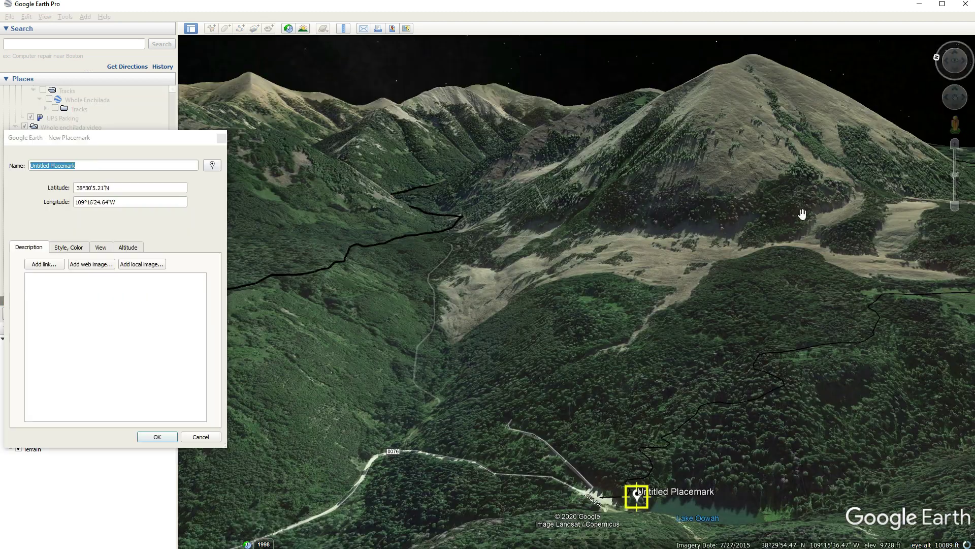
click(101, 247)
click(138, 416)
click(152, 437)
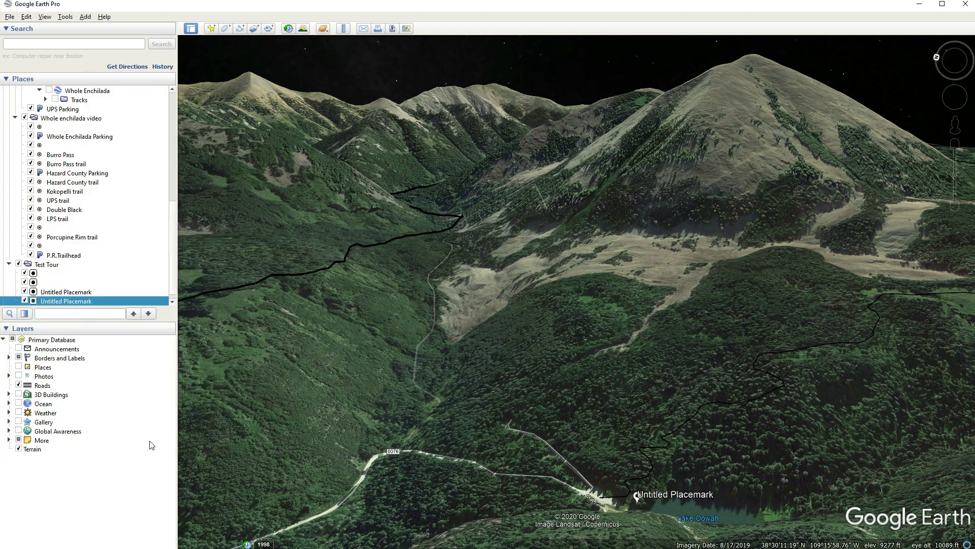
Examine the Test Tour placemarks along the trail and their location within the wider Moab region.
double_click(150, 299)
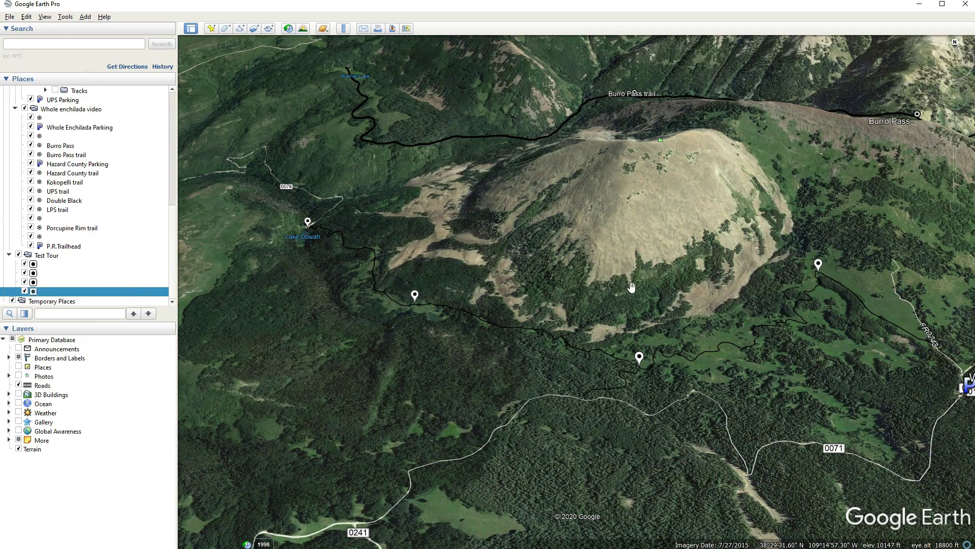
scroll(630, 280, down, 5)
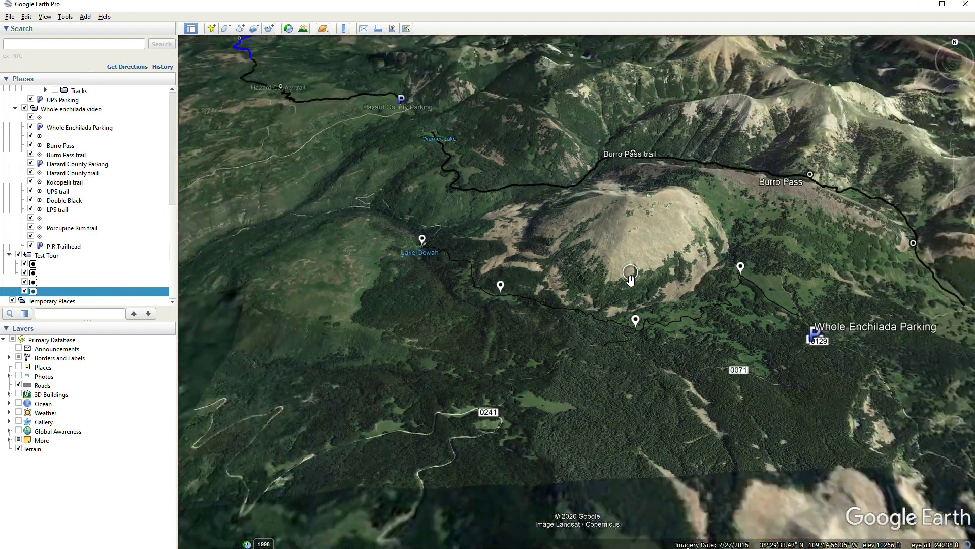
scroll(630, 280, down, 3)
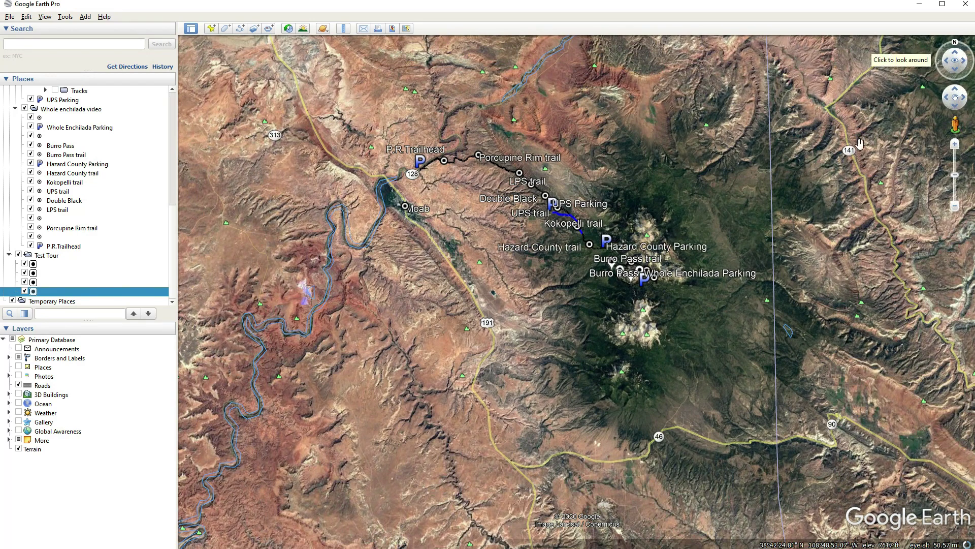
scroll(635, 311, down, 2)
scroll(635, 311, down, 2)
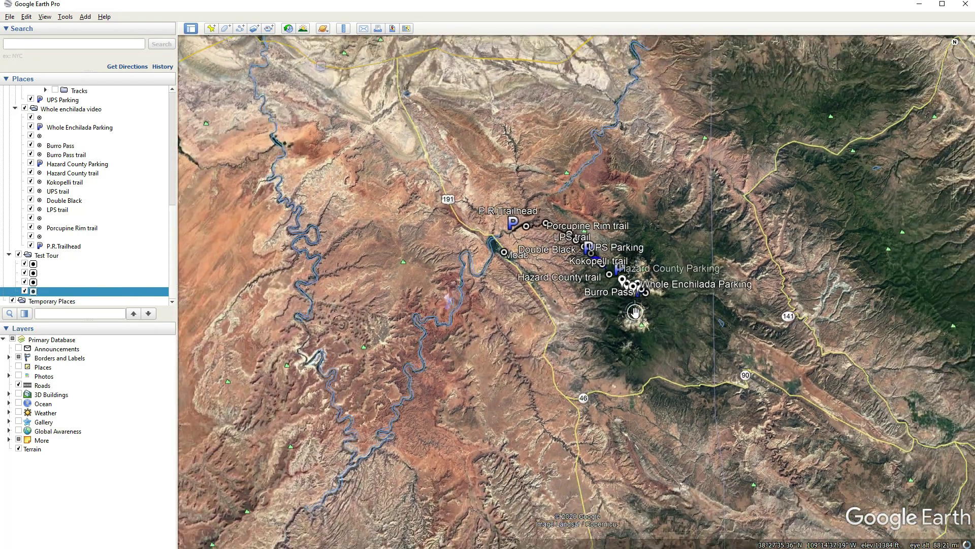
Play the Test Tour folder as a tour, starting from a tilted wide view of the western United States.
scroll(623, 337, down, 4)
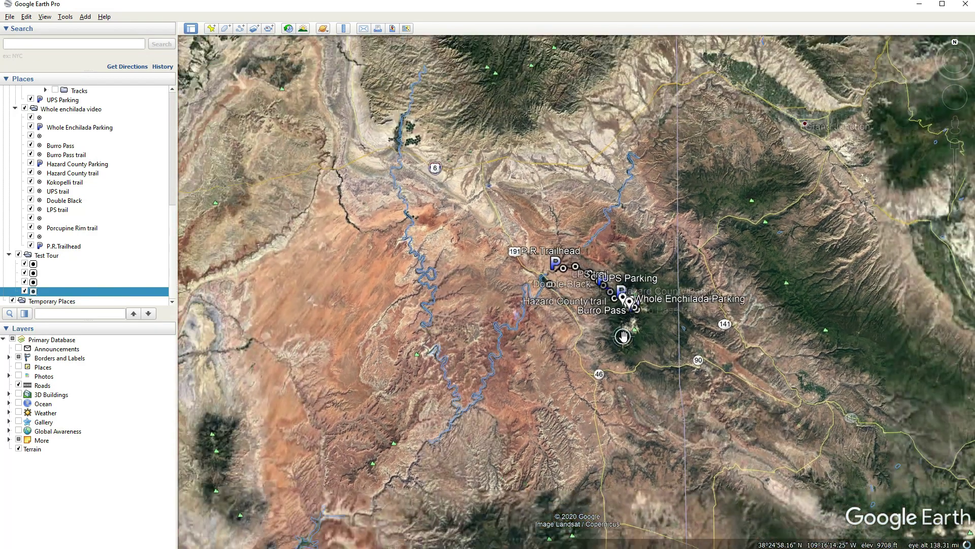
scroll(623, 353, down, 2)
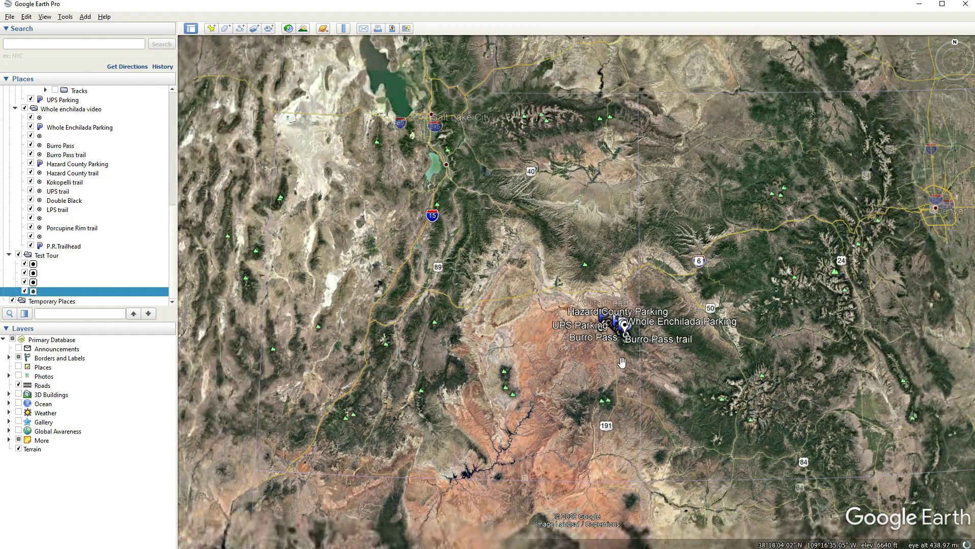
scroll(610, 376, down, 1)
scroll(610, 375, down, 2)
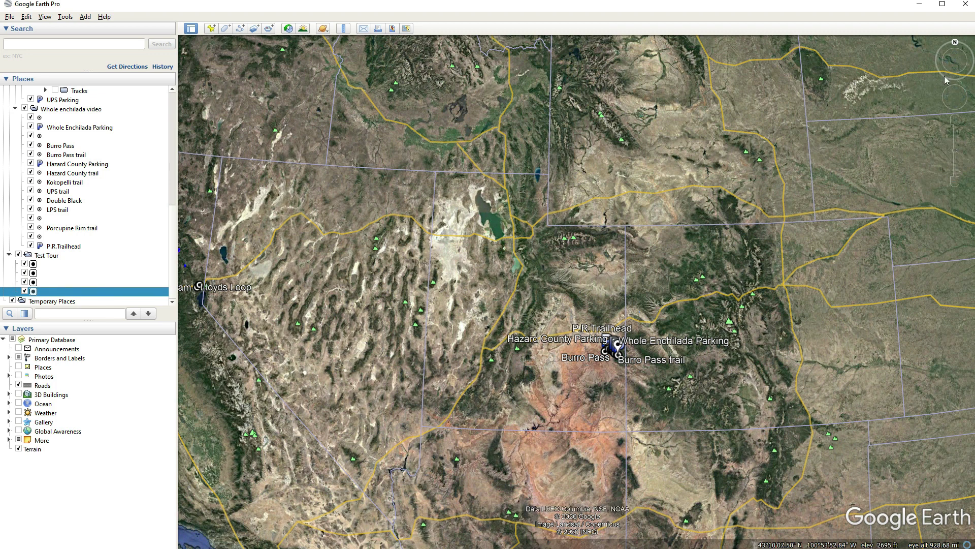
click(961, 60)
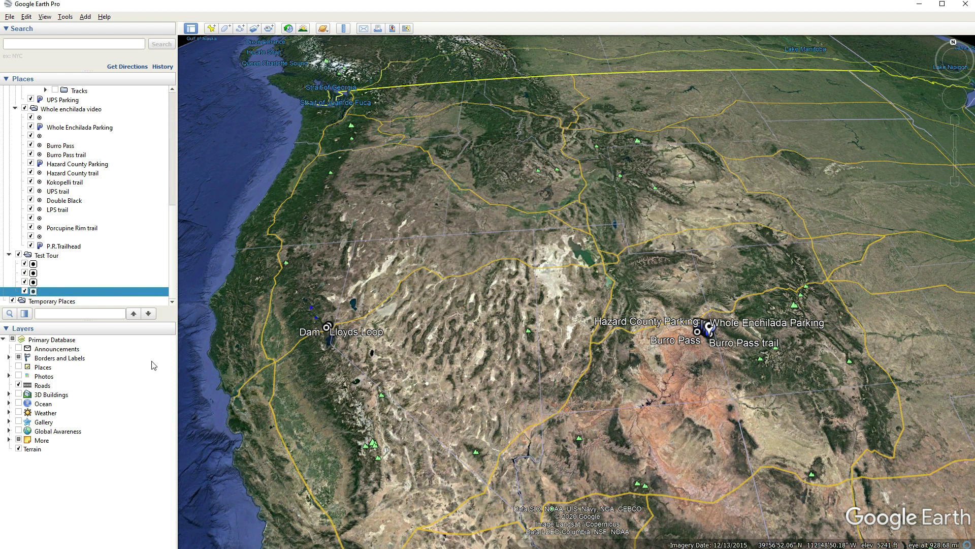
click(47, 256)
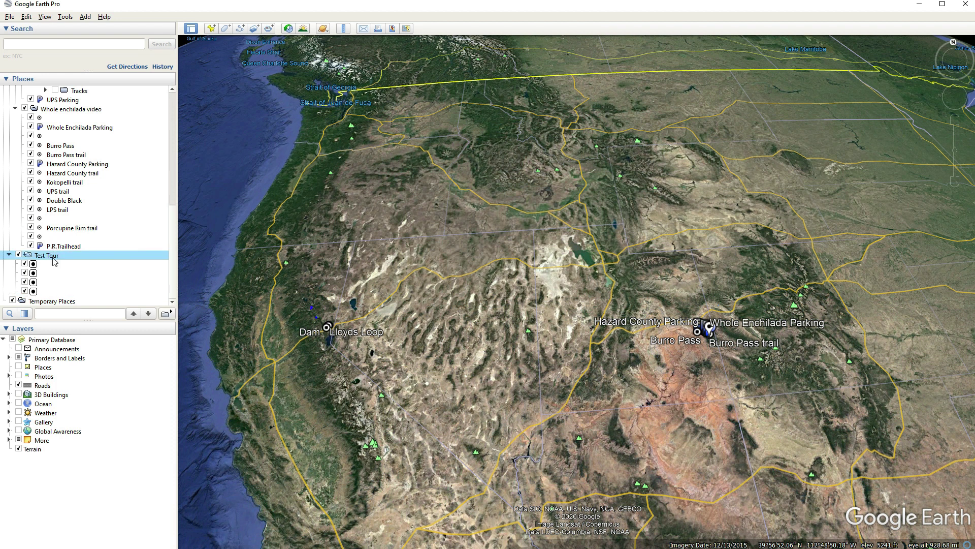
click(166, 314)
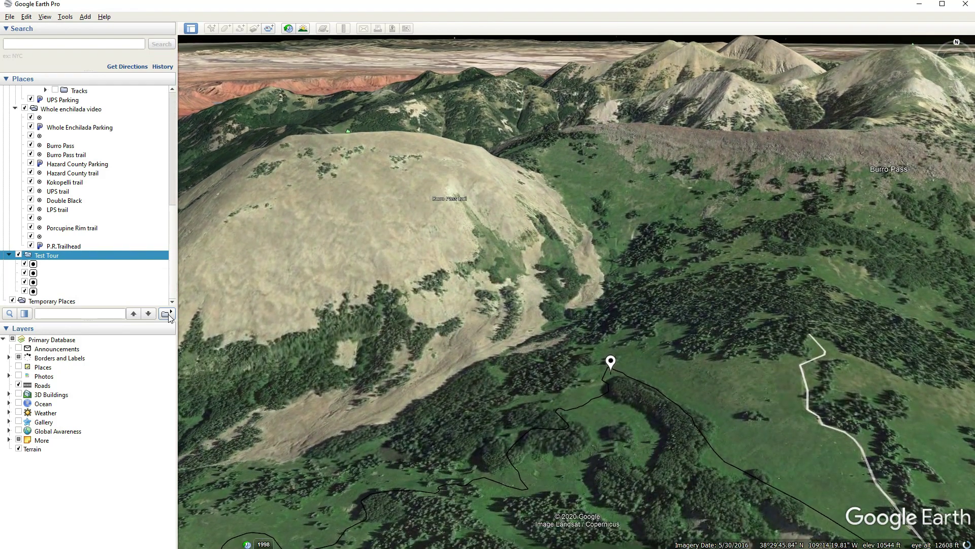
mouse_move(221, 528)
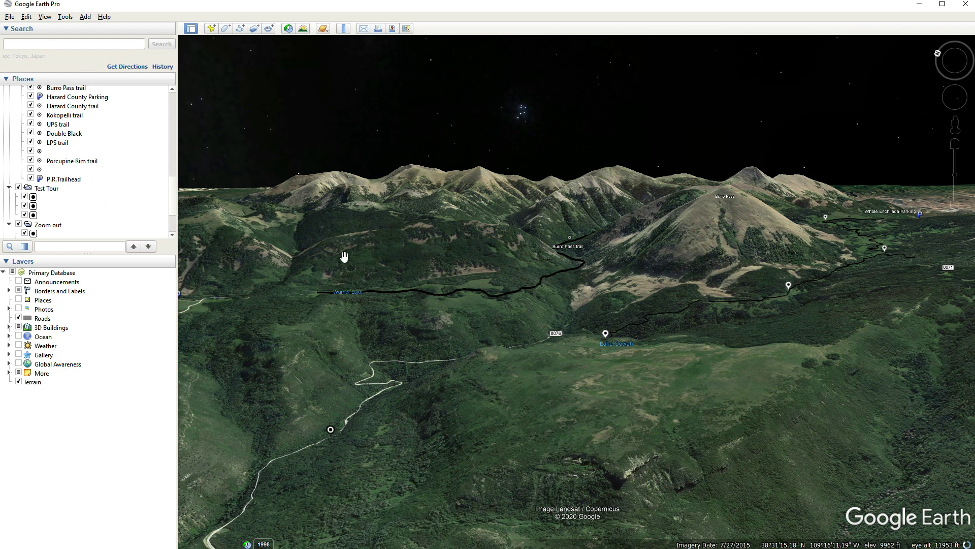
Turn the Terrain layer off and back on to compare the flat and 3D landscape.
click(20, 385)
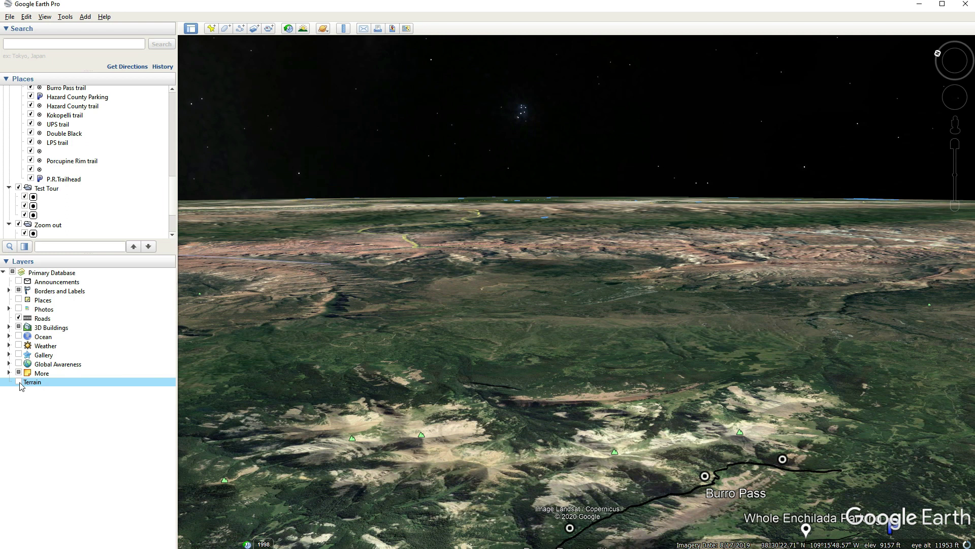
click(20, 384)
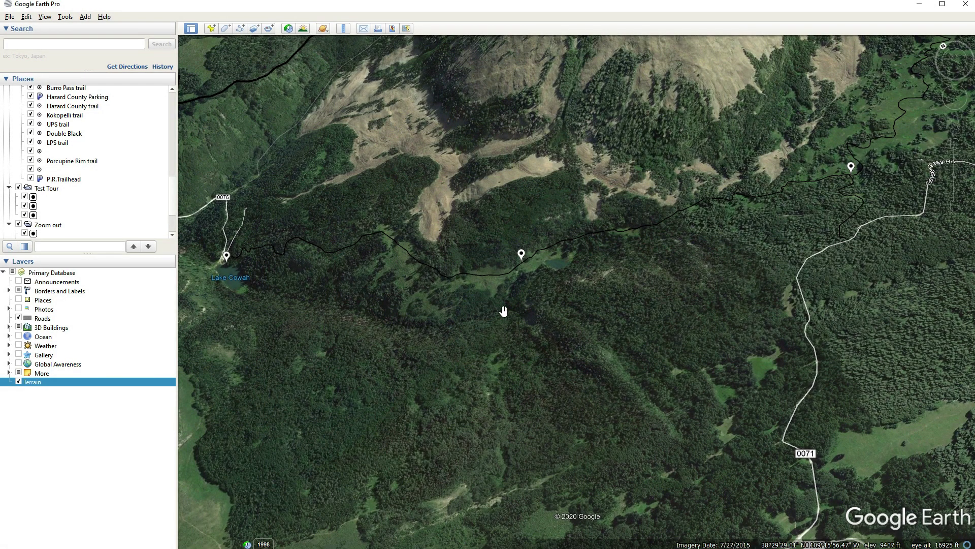
Confirm black (#000000) as the line color of the Clark Lake path and increase its line width.
right_click(501, 274)
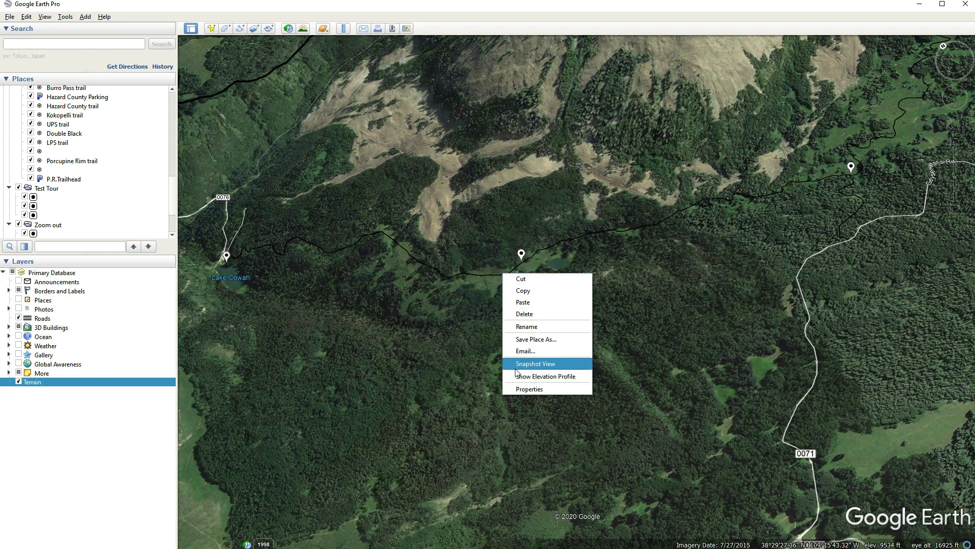
click(517, 389)
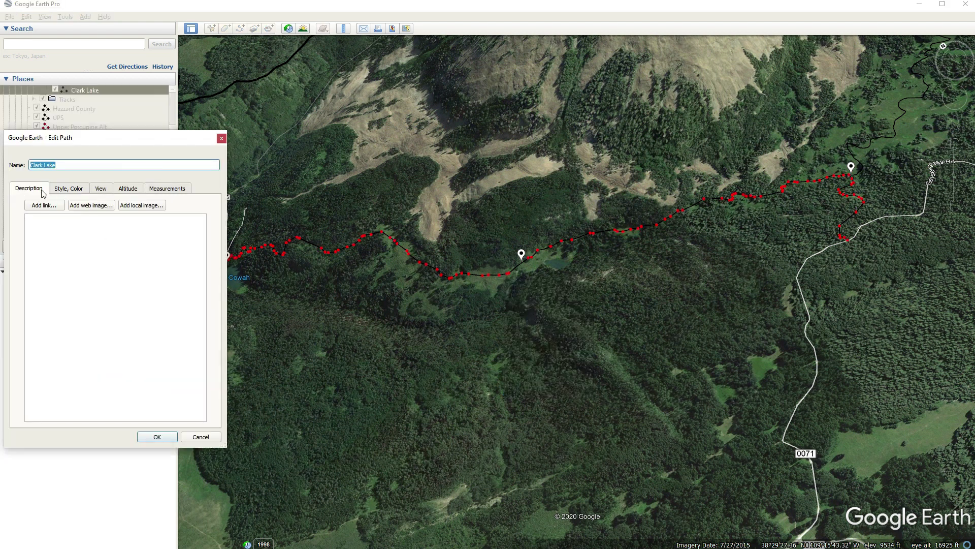
click(71, 190)
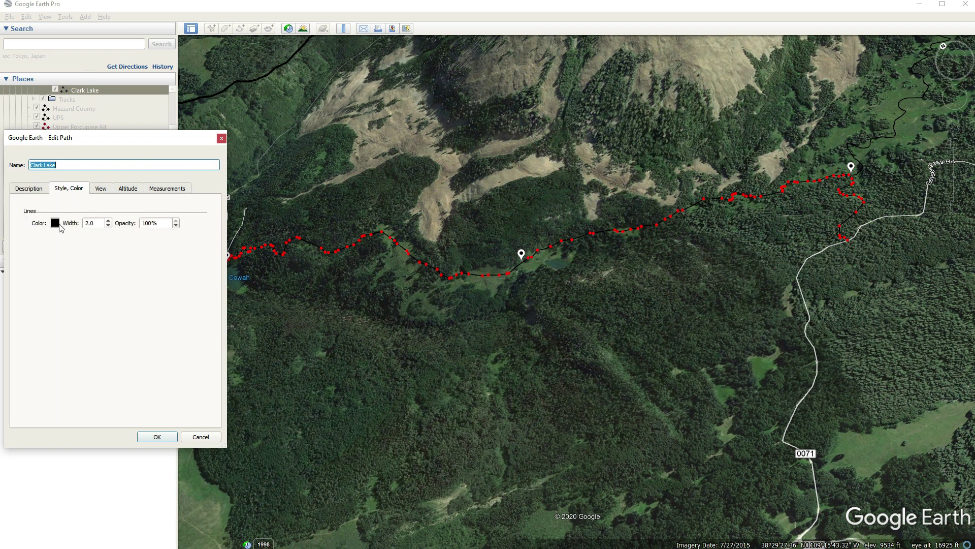
click(54, 223)
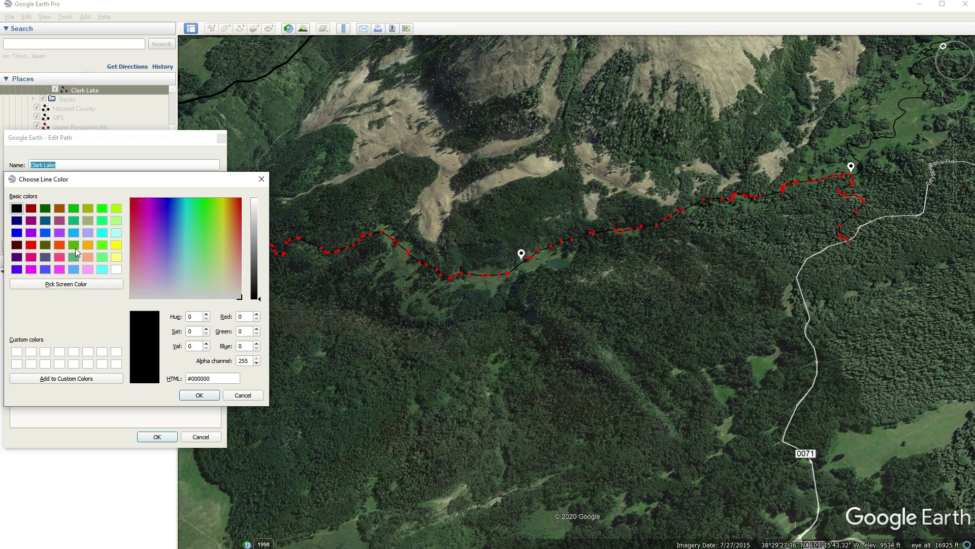
click(208, 398)
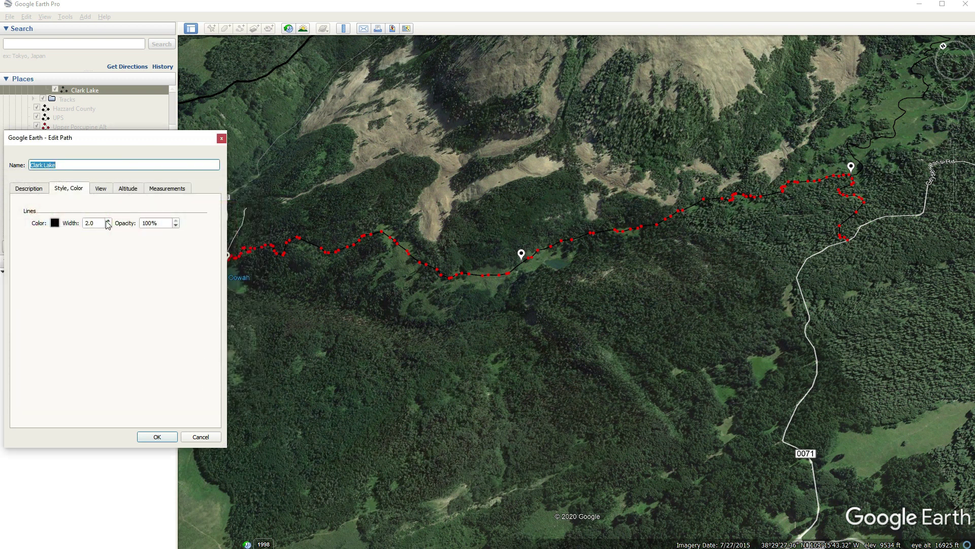
click(108, 221)
click(108, 220)
click(107, 220)
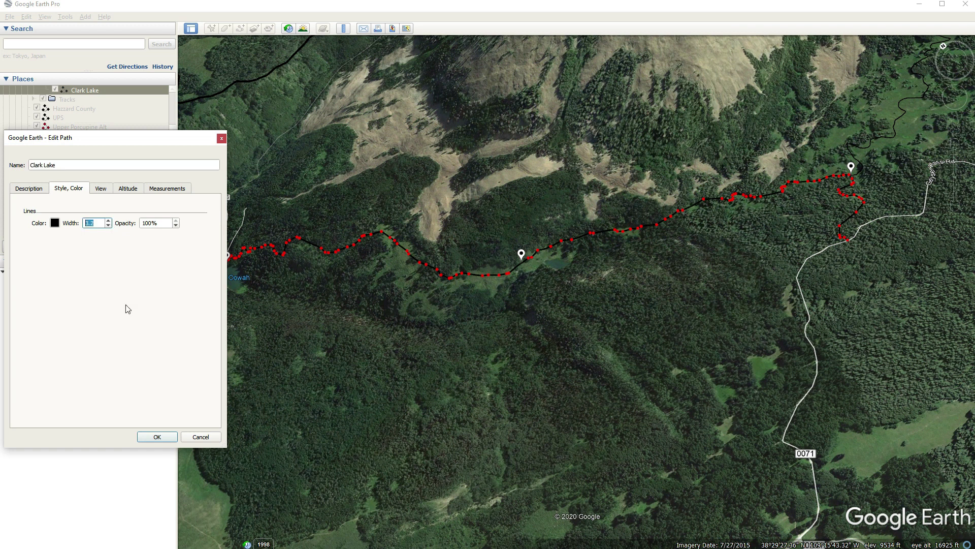
click(157, 438)
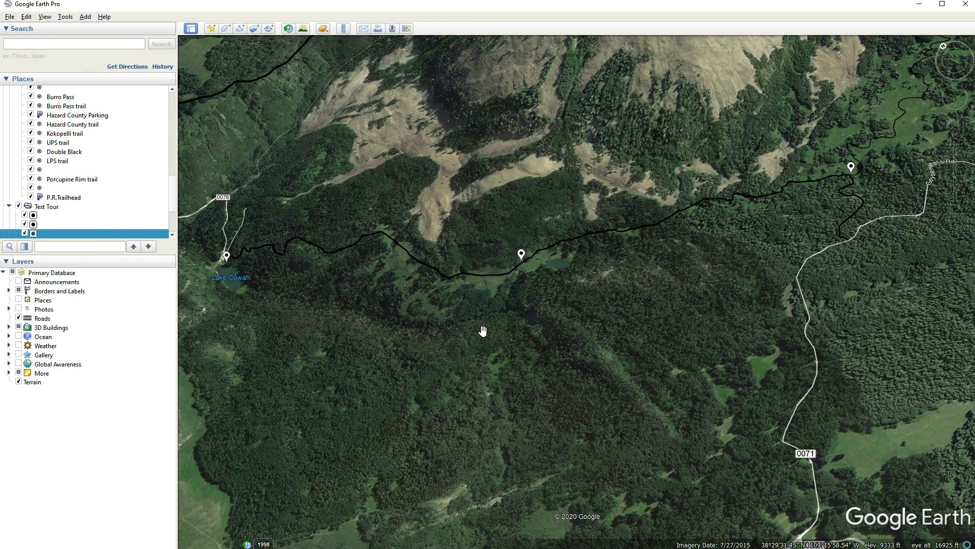
Replace the icon of the placemark beside the small pond with the custom image 440602_preview.png from the Downloads folder.
right_click(522, 253)
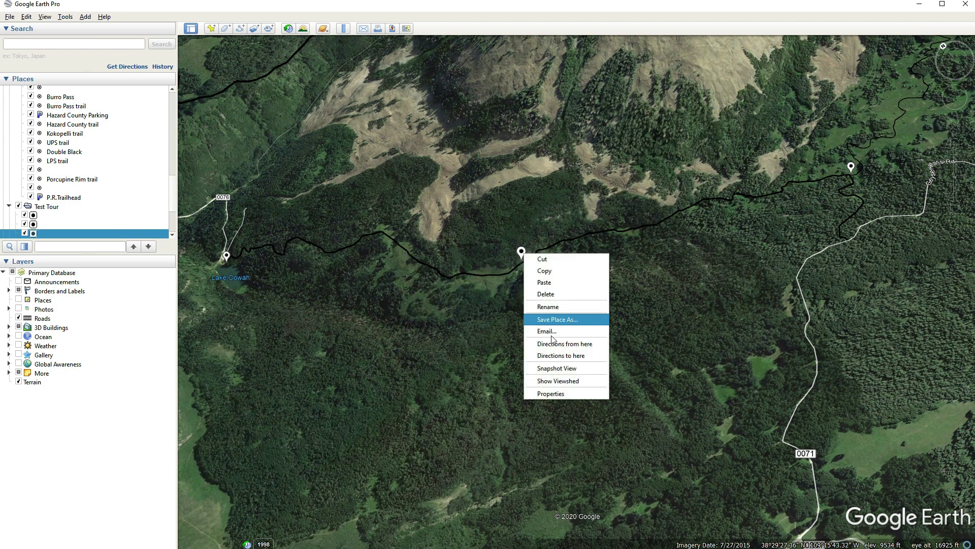
click(546, 394)
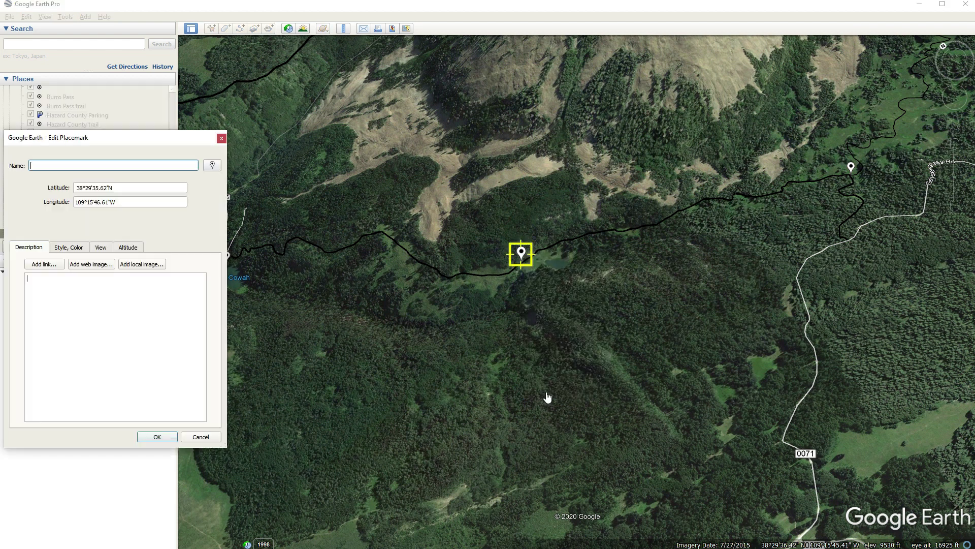
click(212, 166)
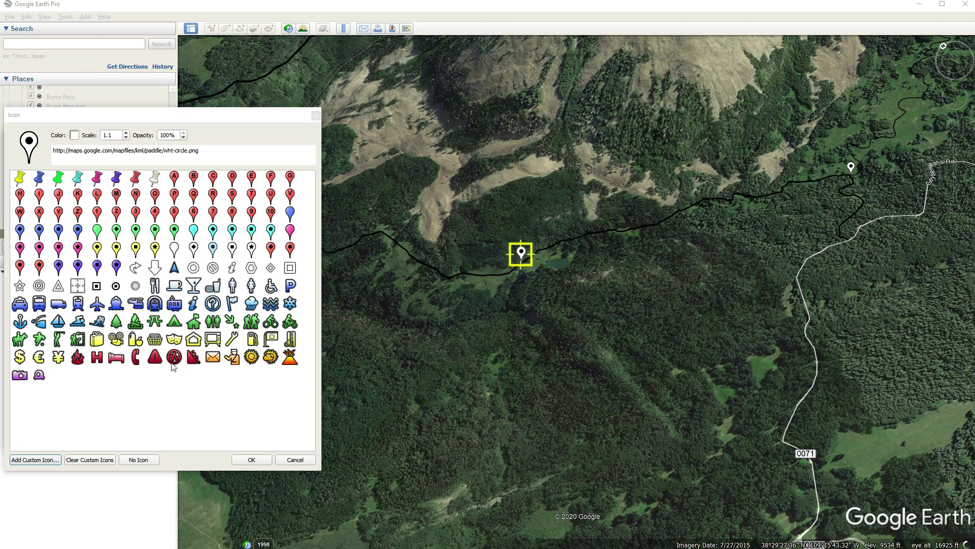
click(40, 462)
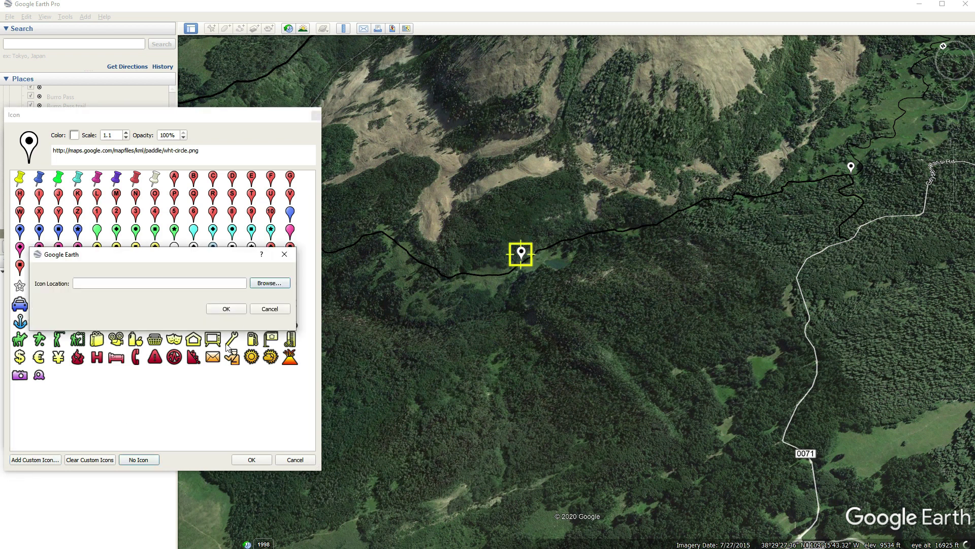
click(275, 286)
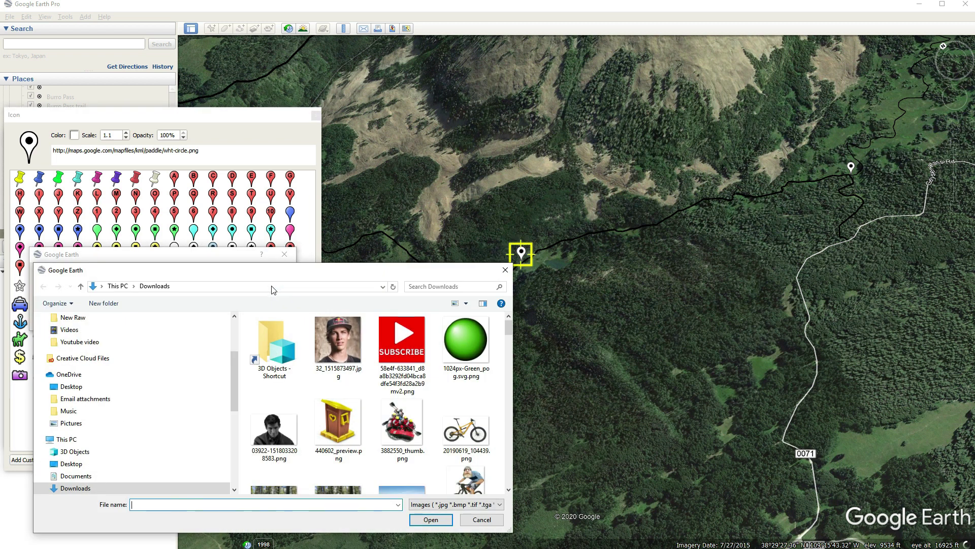
click(336, 422)
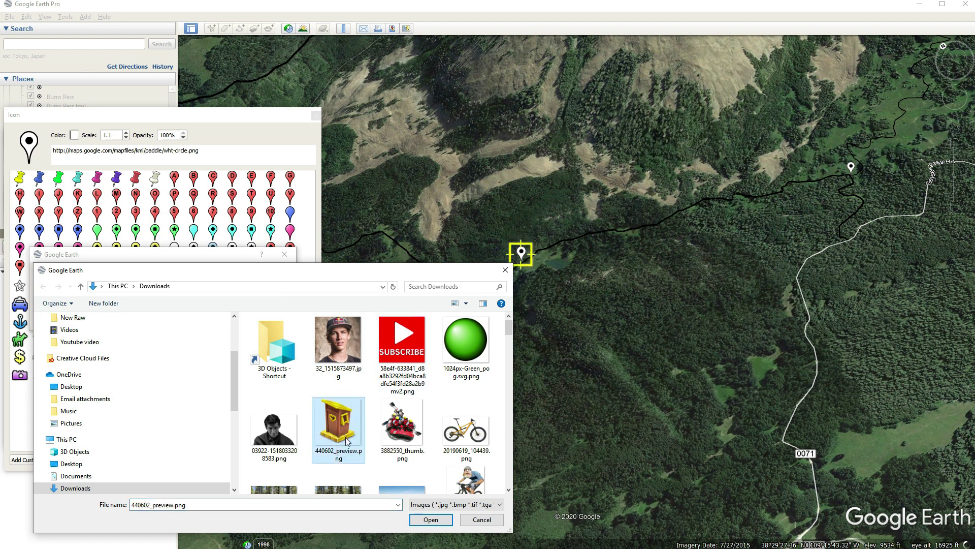
click(425, 520)
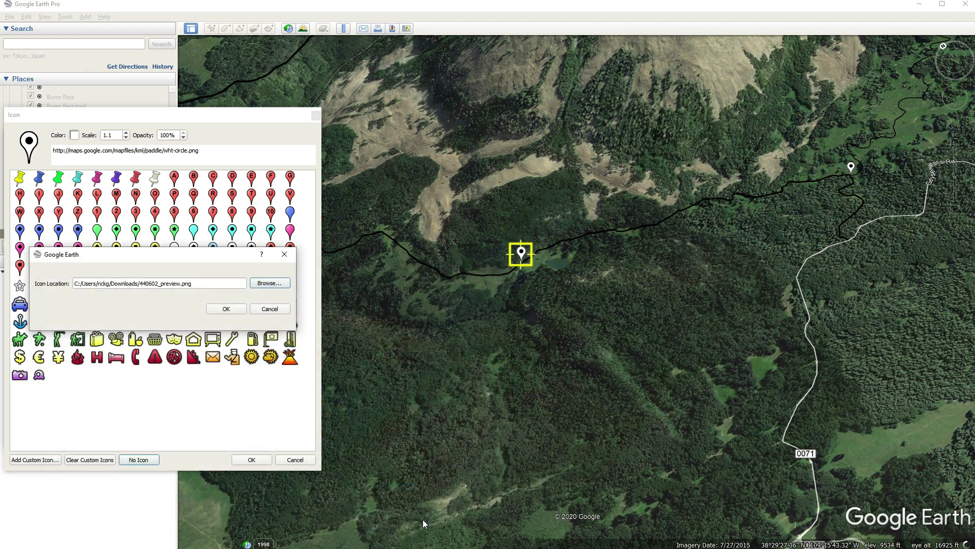
click(234, 309)
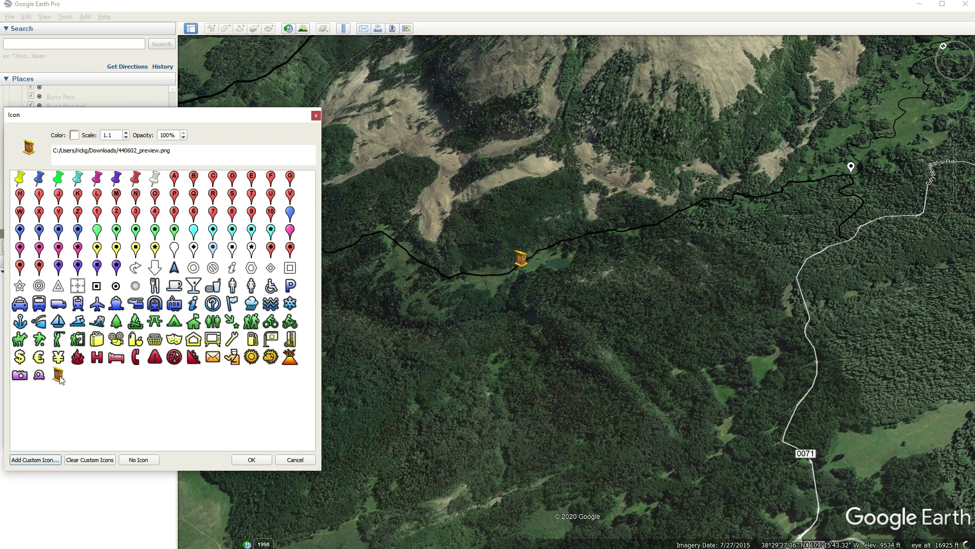
click(59, 376)
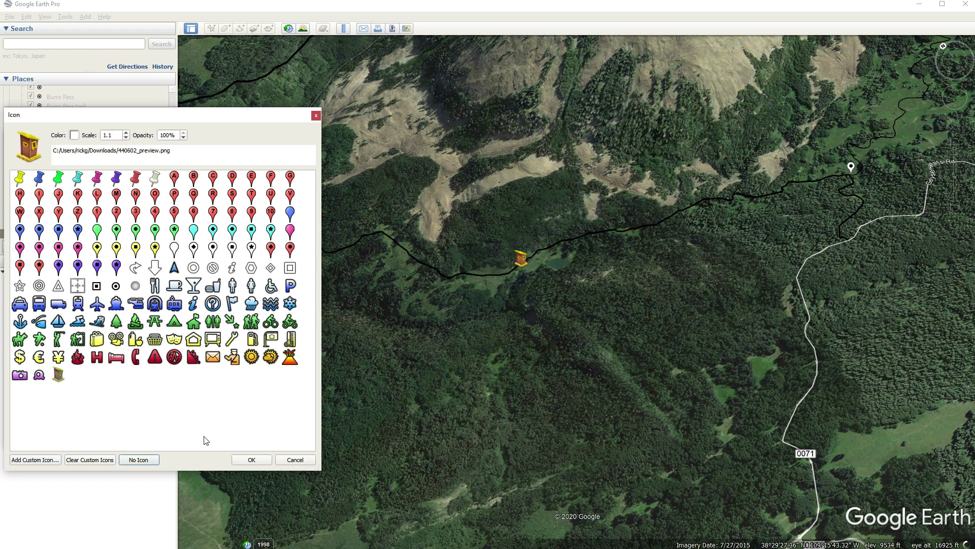
click(237, 461)
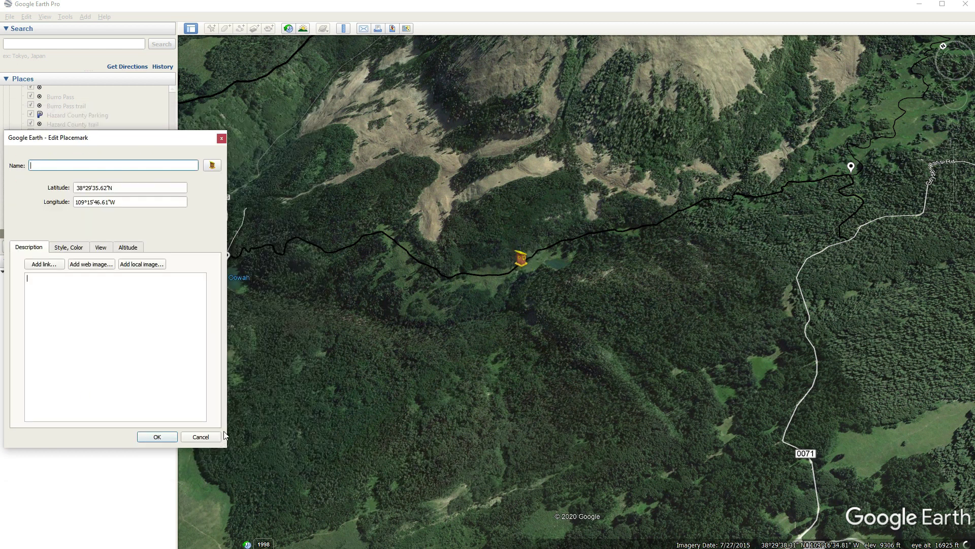
click(157, 437)
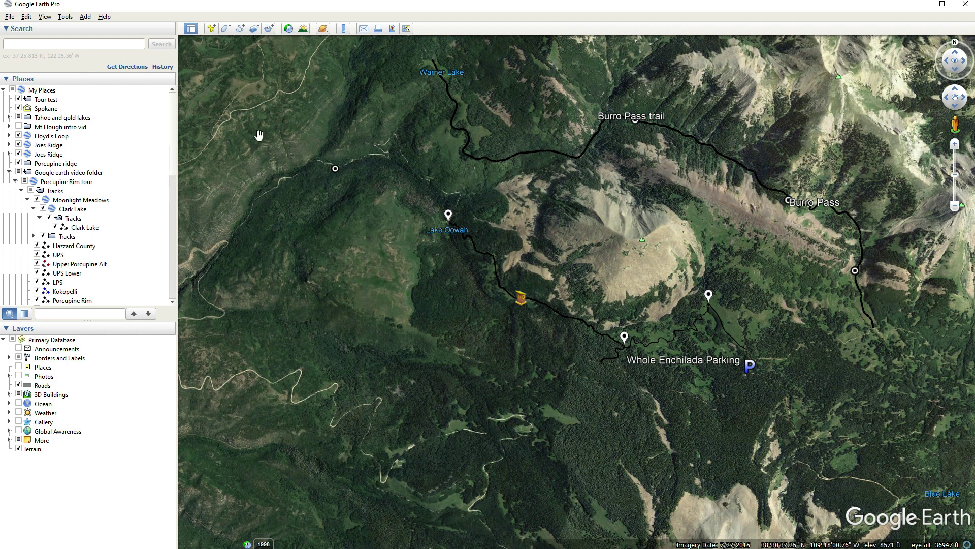
Save all the places and trail edits to My Places.
drag(259, 135, 270, 176)
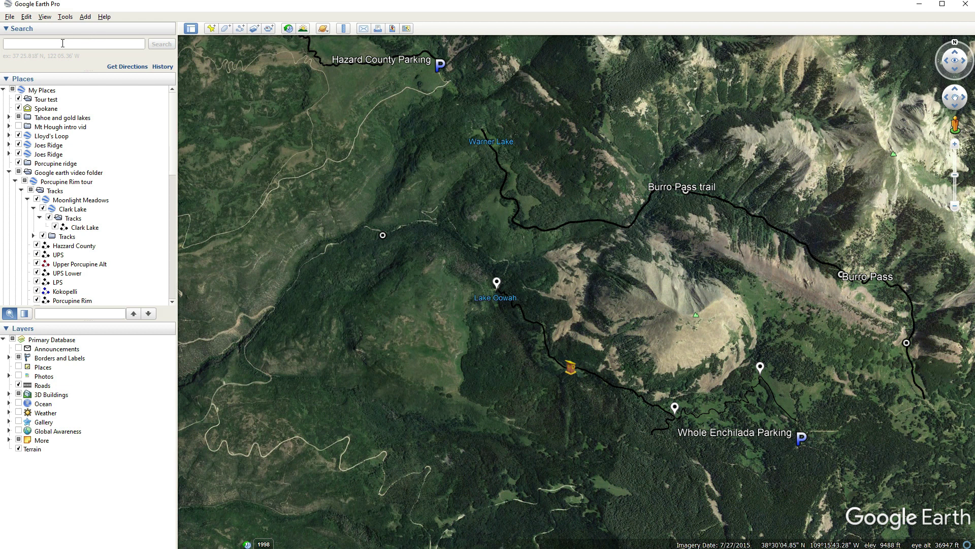
click(9, 16)
mouse_move(22, 42)
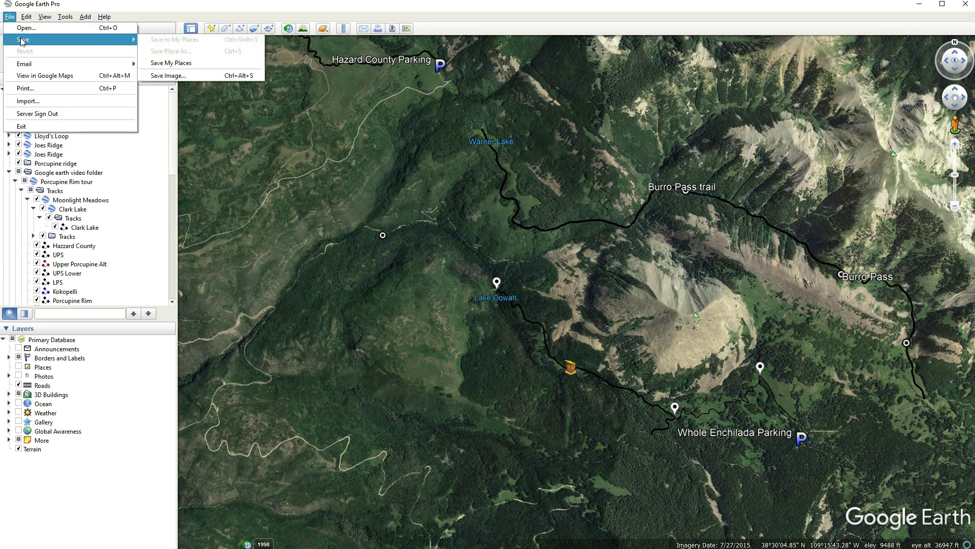
click(165, 63)
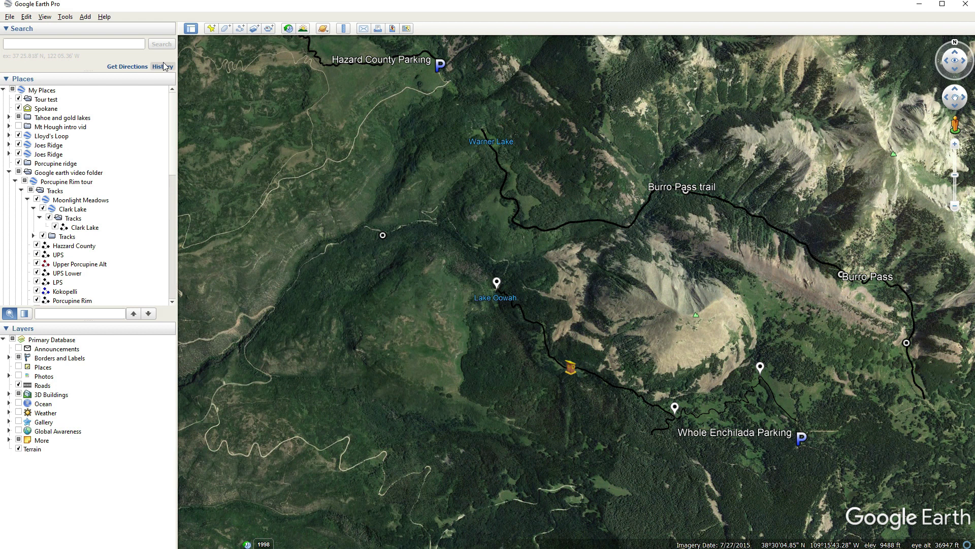